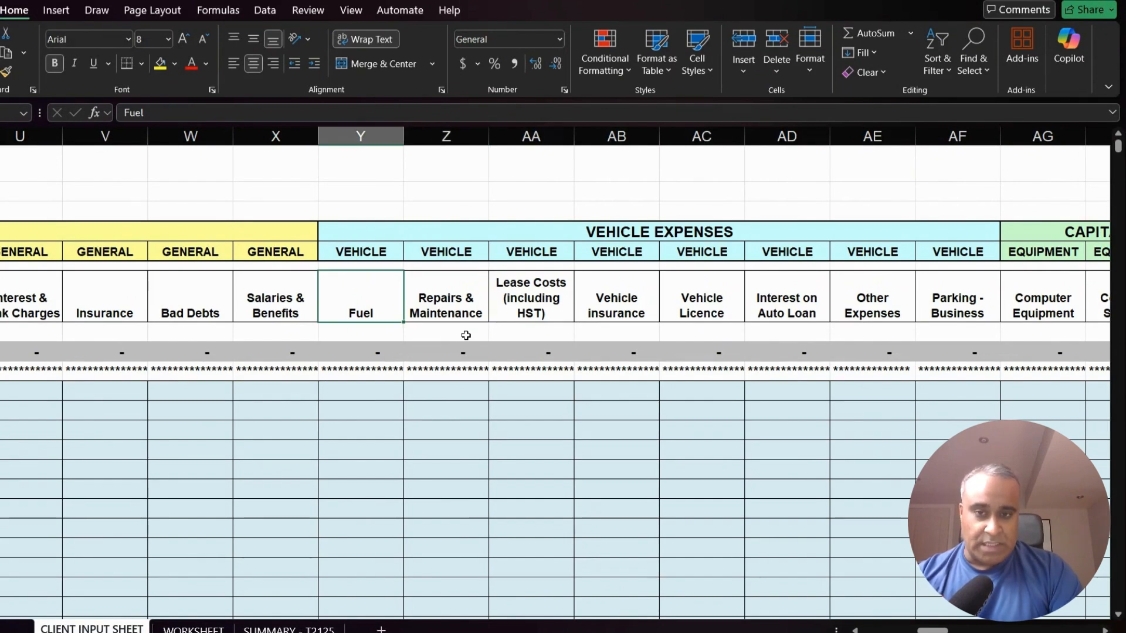
- Review the vehicle expense column headings on the client input sheet, from Fuel through Parking - Business
key(Down)
key(Down)
key(Down)
key(Down)
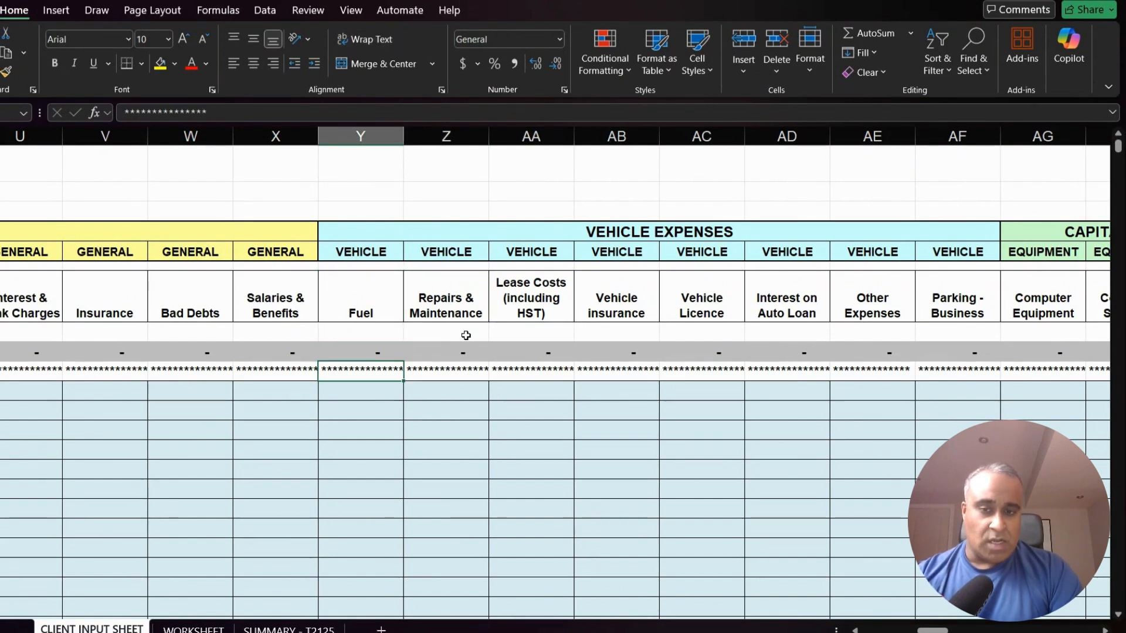
key(Up)
key(Up)
key(Up)
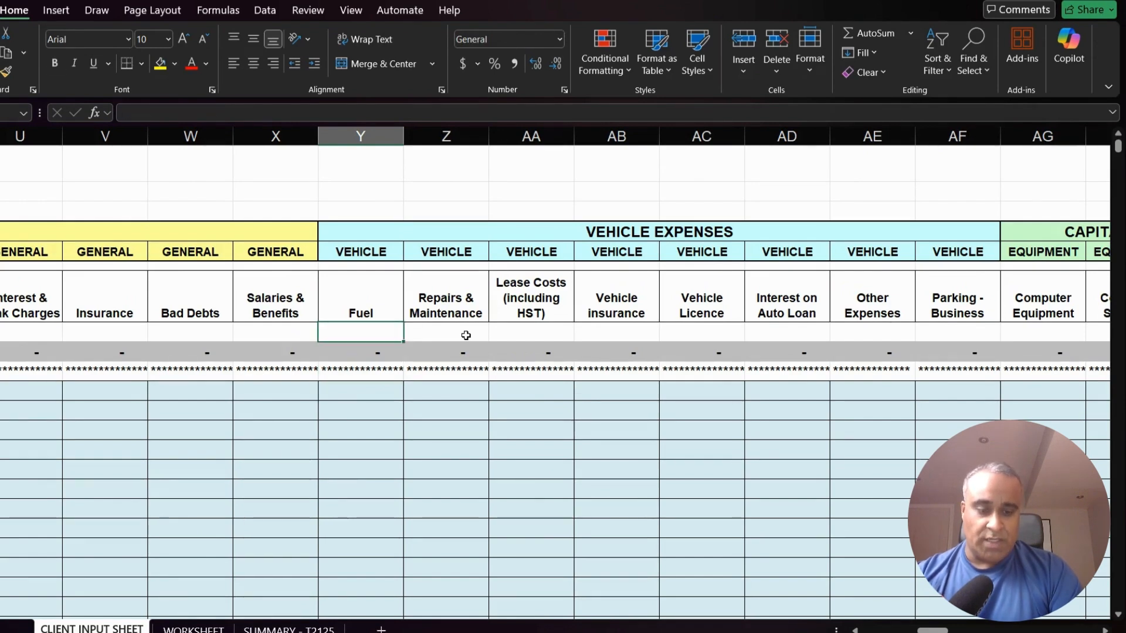
key(Up)
key(Right)
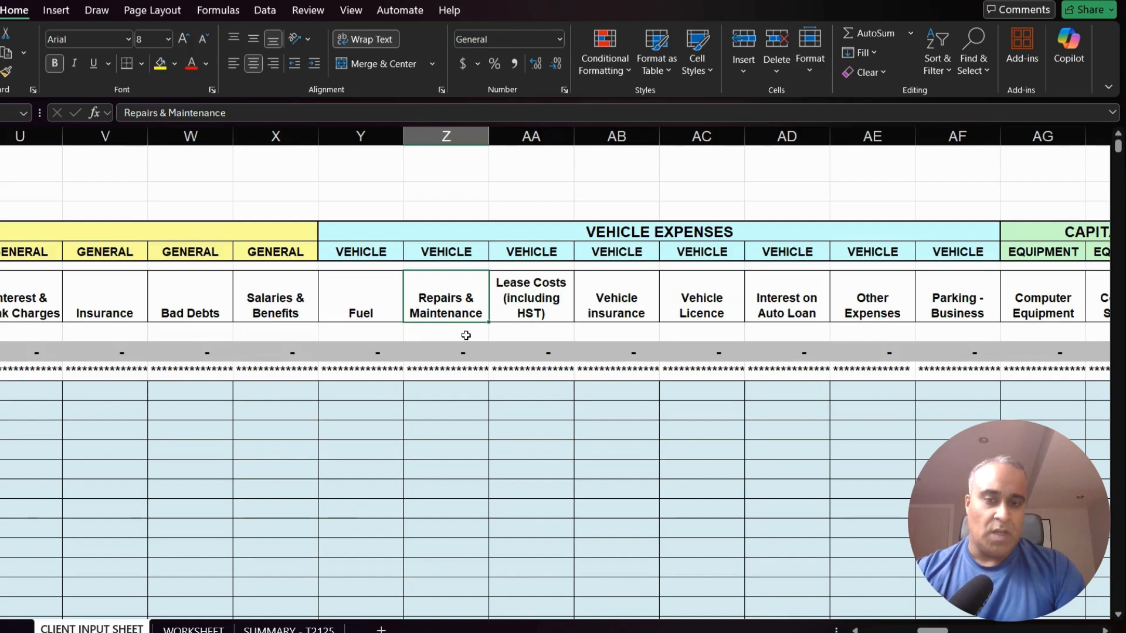
key(Right)
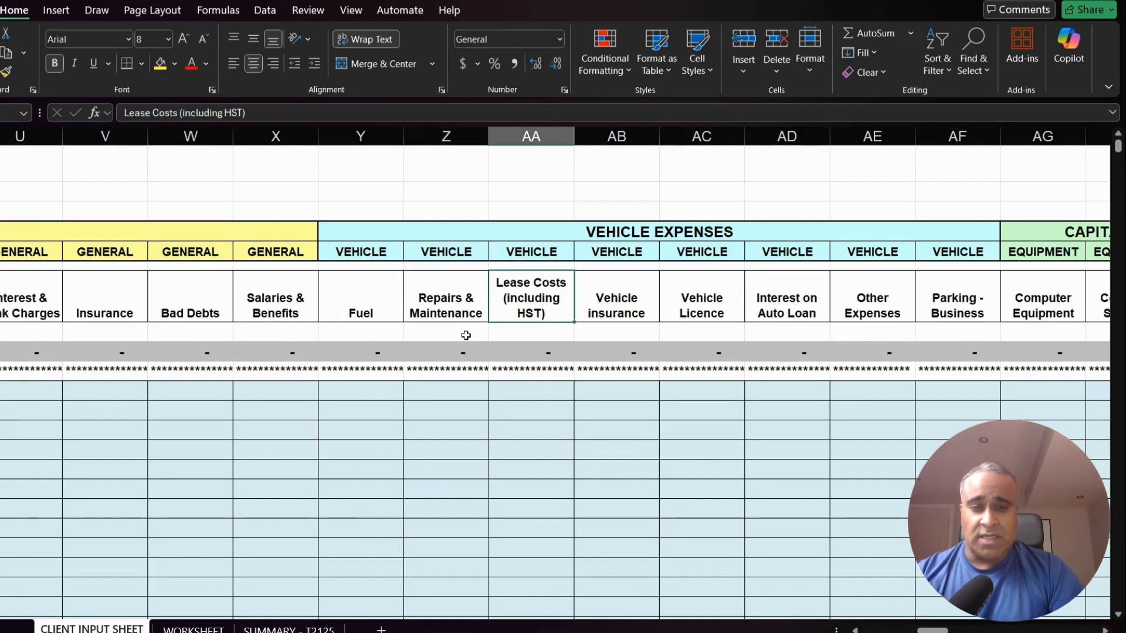
key(Right)
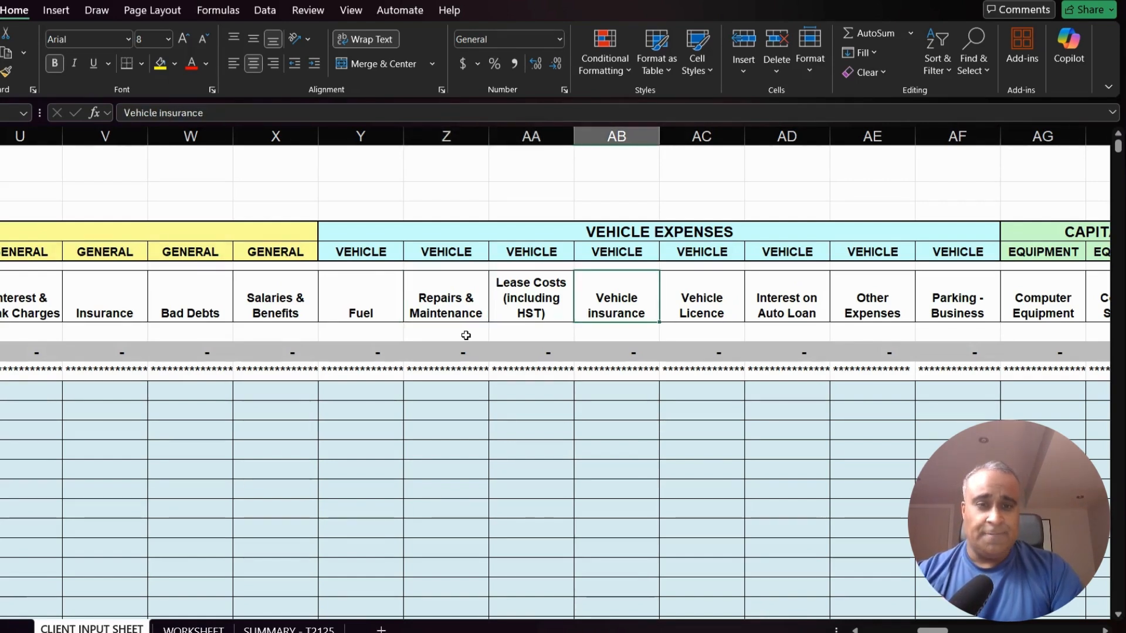
key(Right)
key(Right)
key(Right)
key(Right)
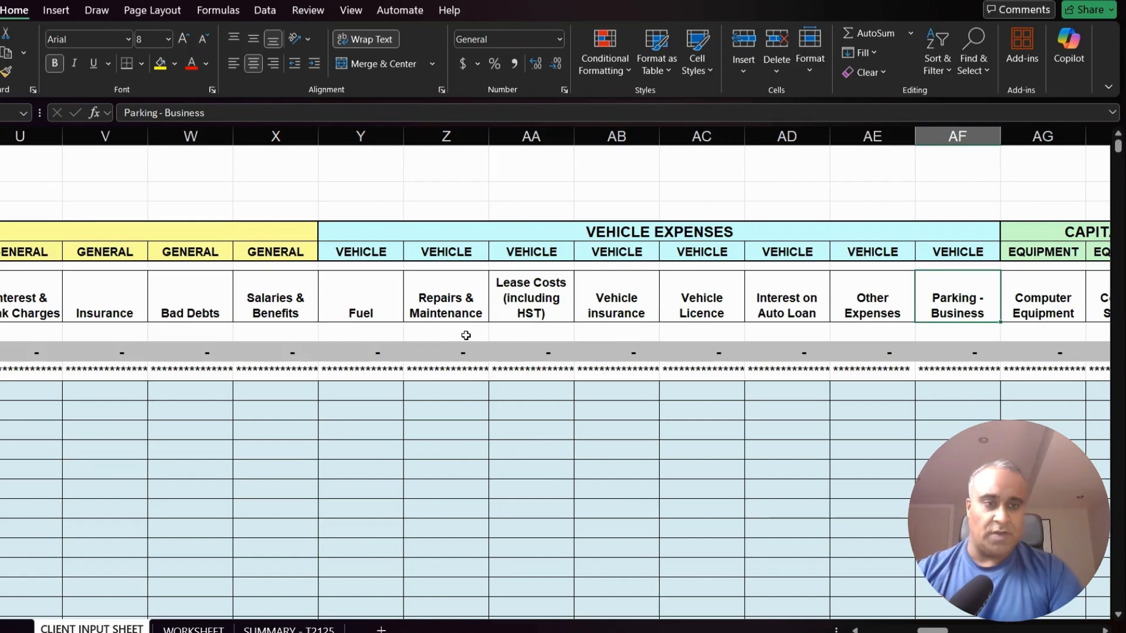
- Examine the Capital Asset Purchases section of the sheet, finishing on the Computer Equipment heading
key(Right)
key(Right)
key(Right)
key(Right)
key(Right)
key(Right)
key(Right)
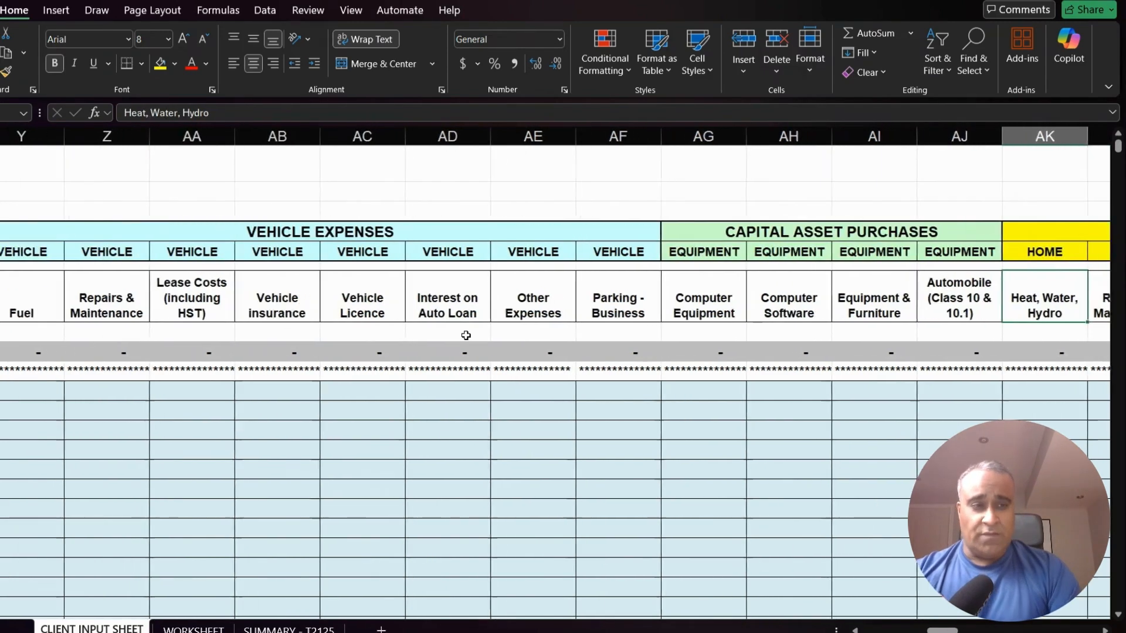
key(Left)
key(Left)
key(Left)
key(Left)
key(Left)
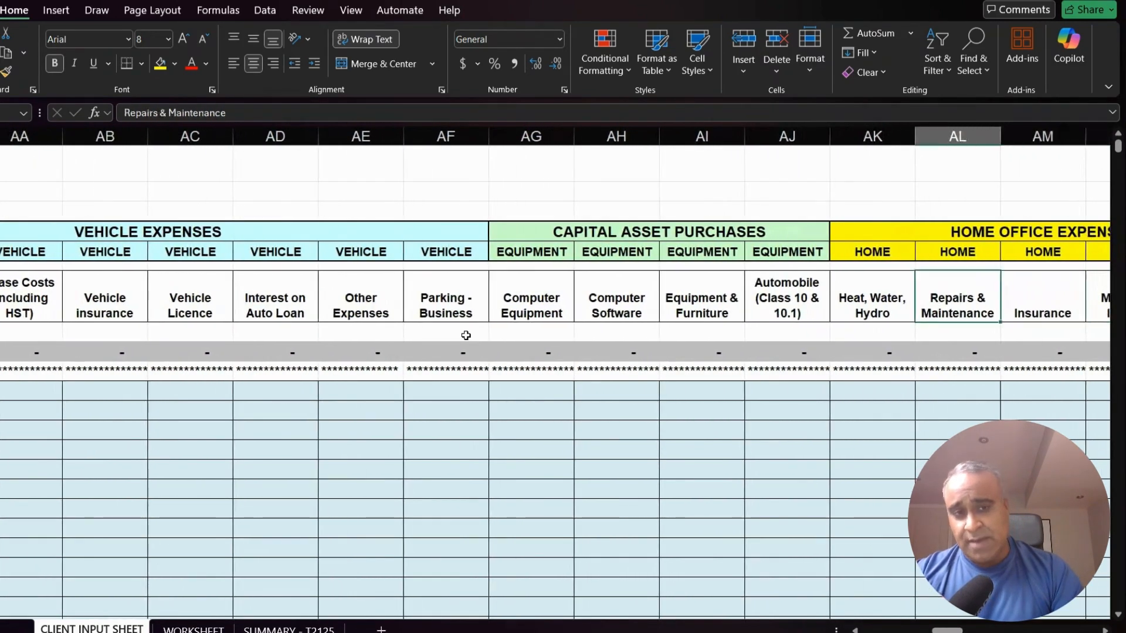
key(Left)
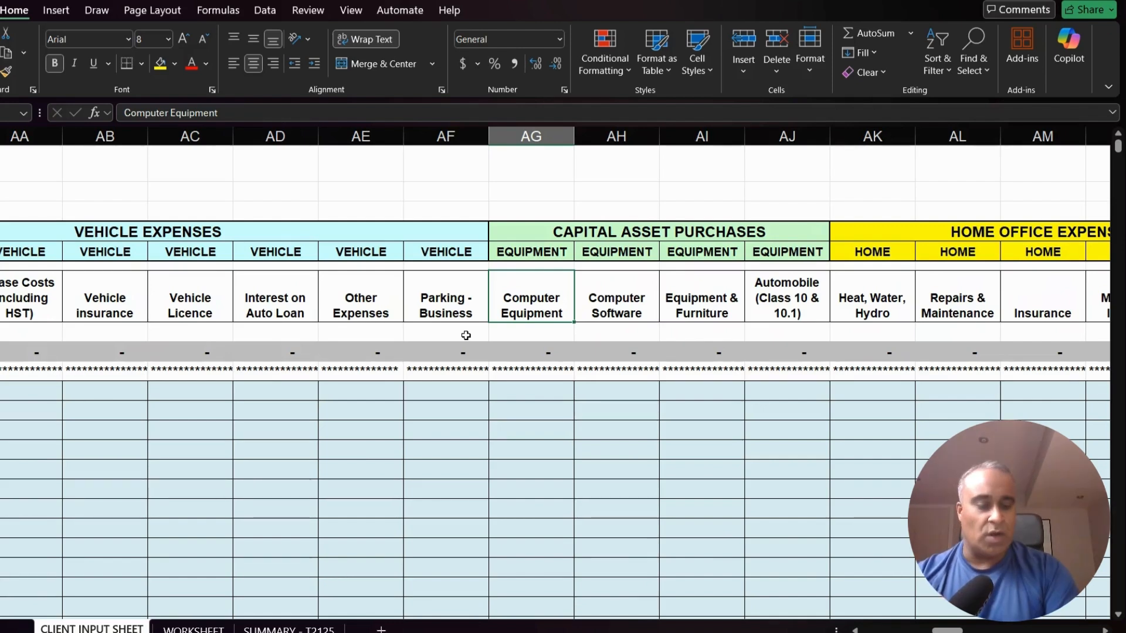
- Look through the remaining column headings up to HST instalments paid
key(Right)
key(Right)
key(Right)
key(Right)
key(Right)
key(Right)
key(Right)
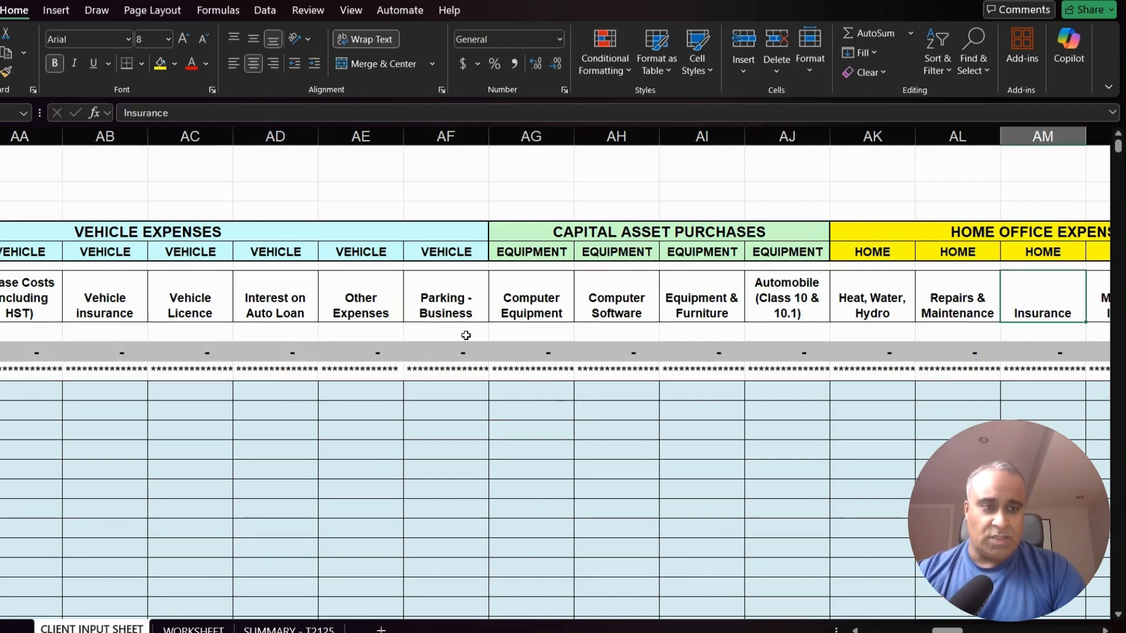
key(Right)
key(Right)
key(Right)
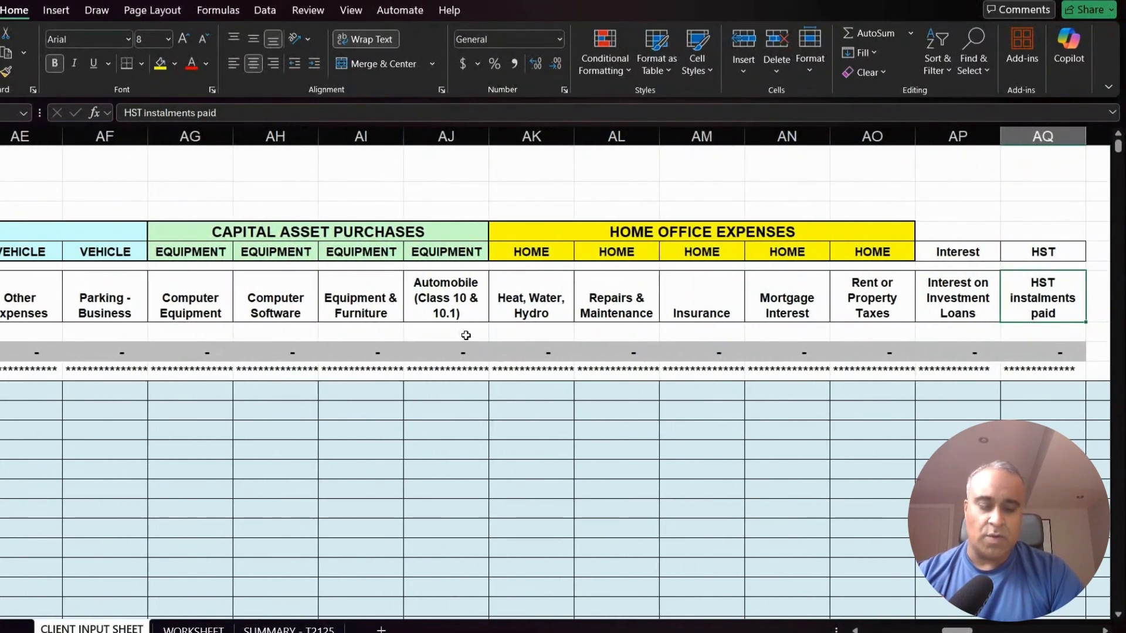
- Examine the Home Office Expenses headings for Heat, Water, Hydro, Repairs & Maintenance and Insurance
key(Left)
key(Left)
key(Left)
key(Left)
key(Left)
key(Left)
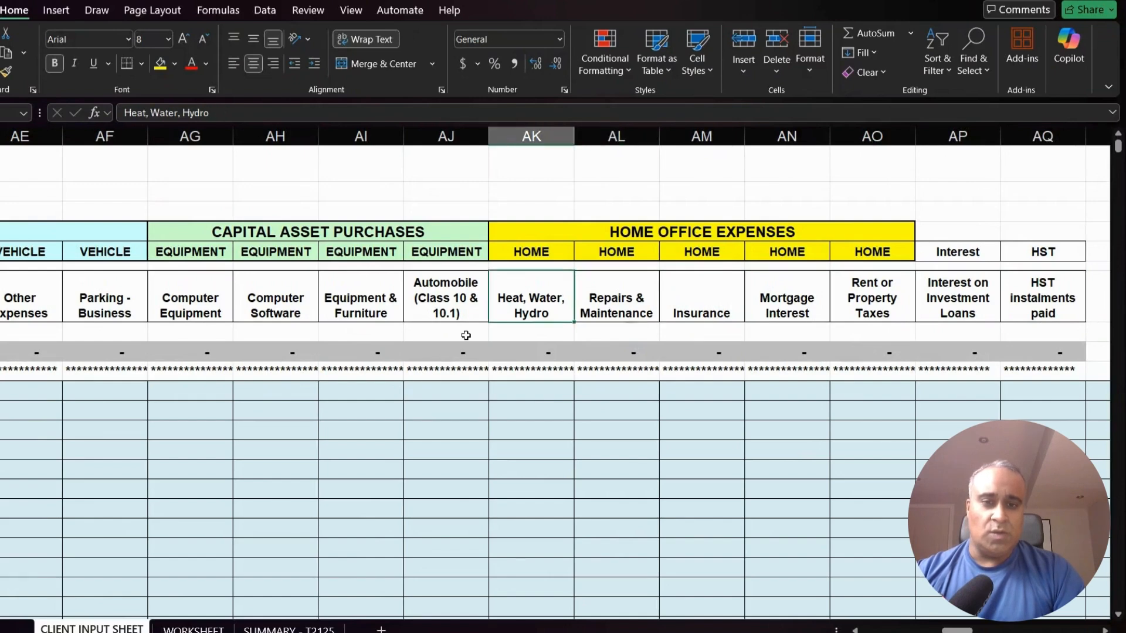
key(Right)
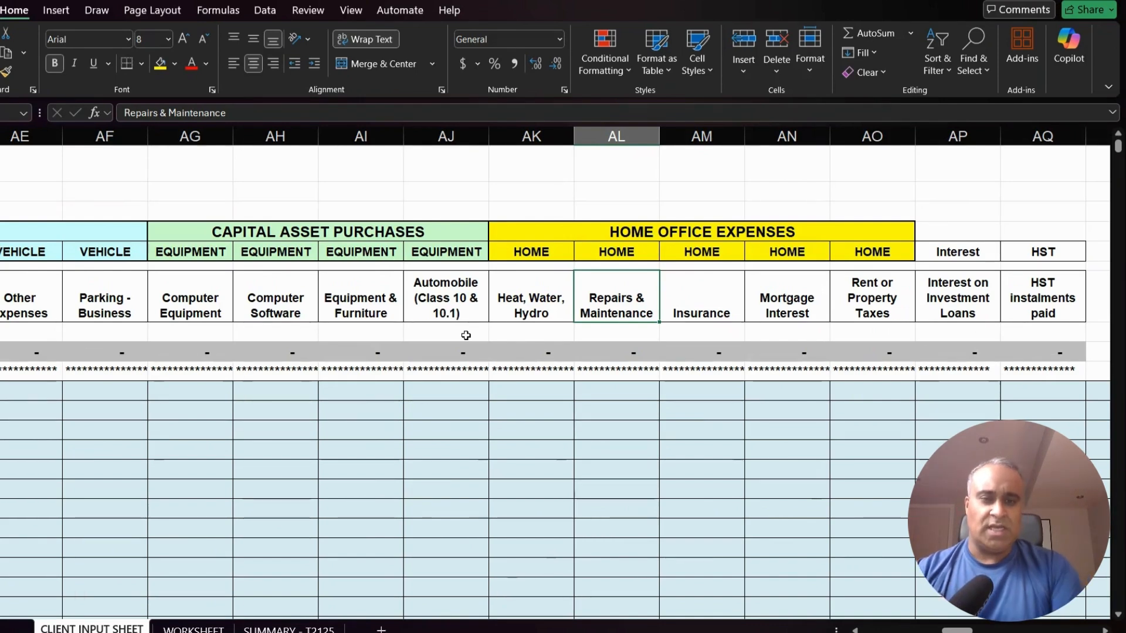
key(Right)
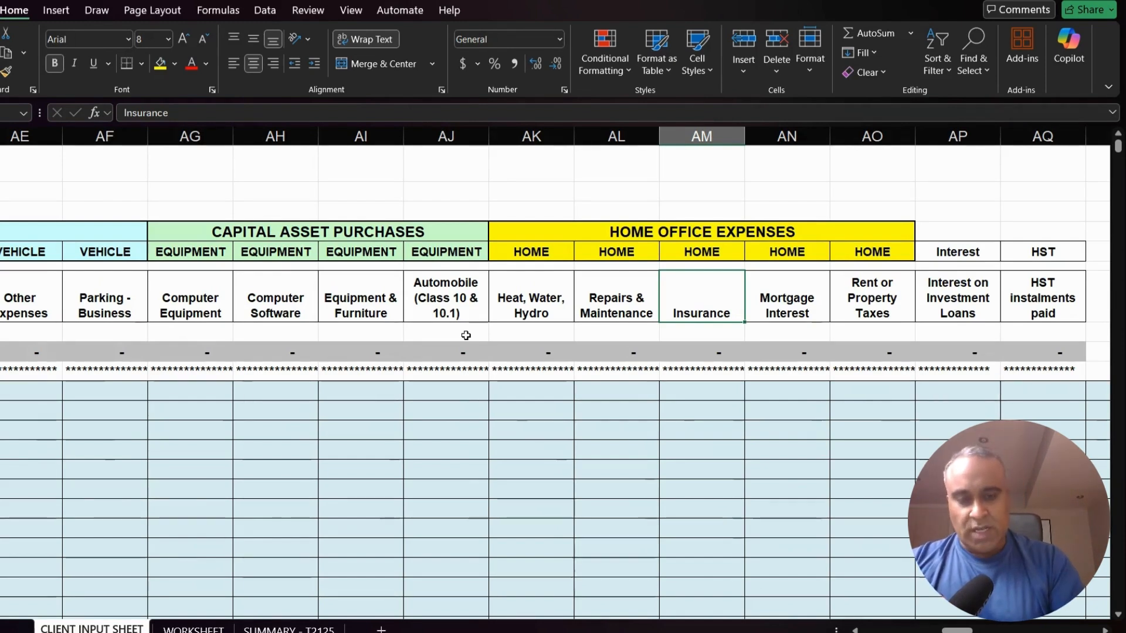
key(Left)
key(Left)
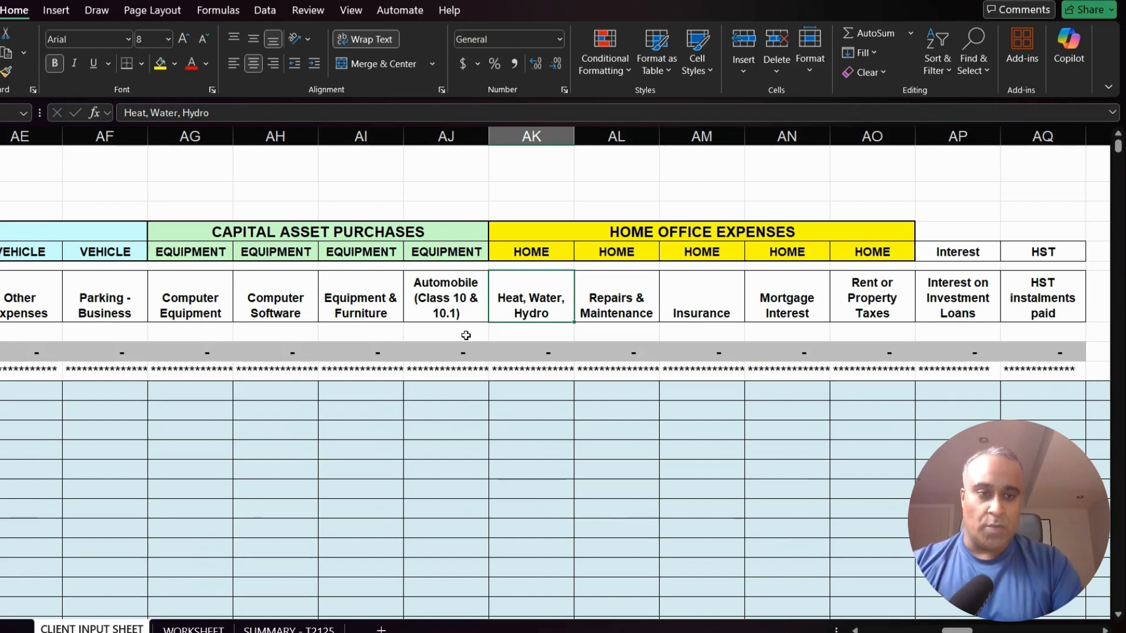
- Review the headings from Mortgage Interest through Interest on Investment Loans and HST instalments paid
key(Right)
key(Right)
key(Right)
key(Right)
key(Right)
key(Right)
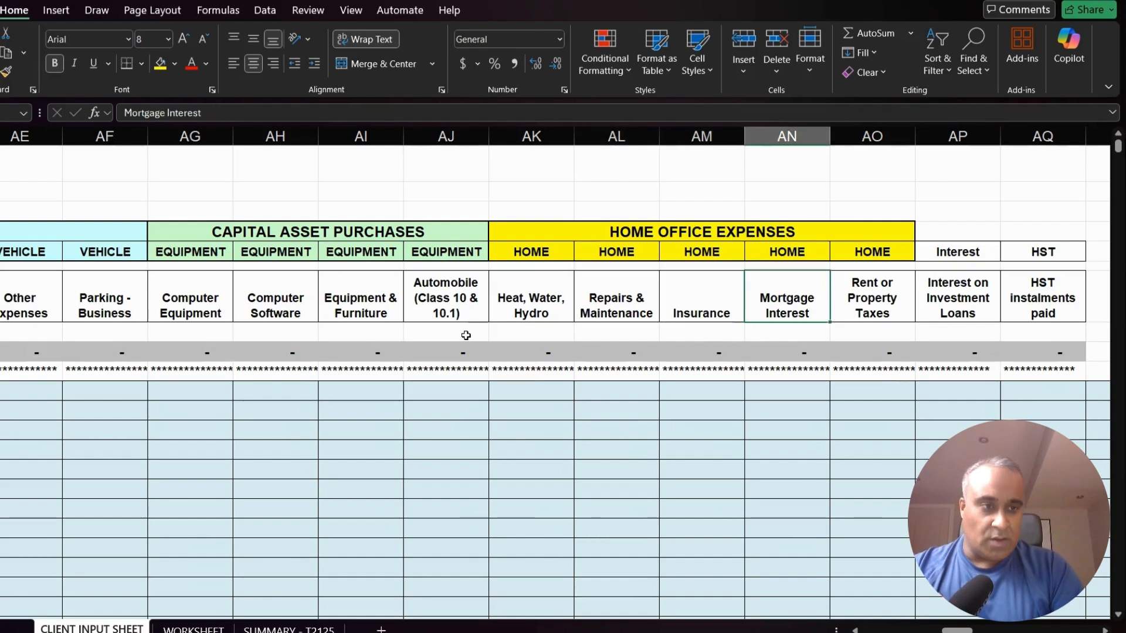
key(Left)
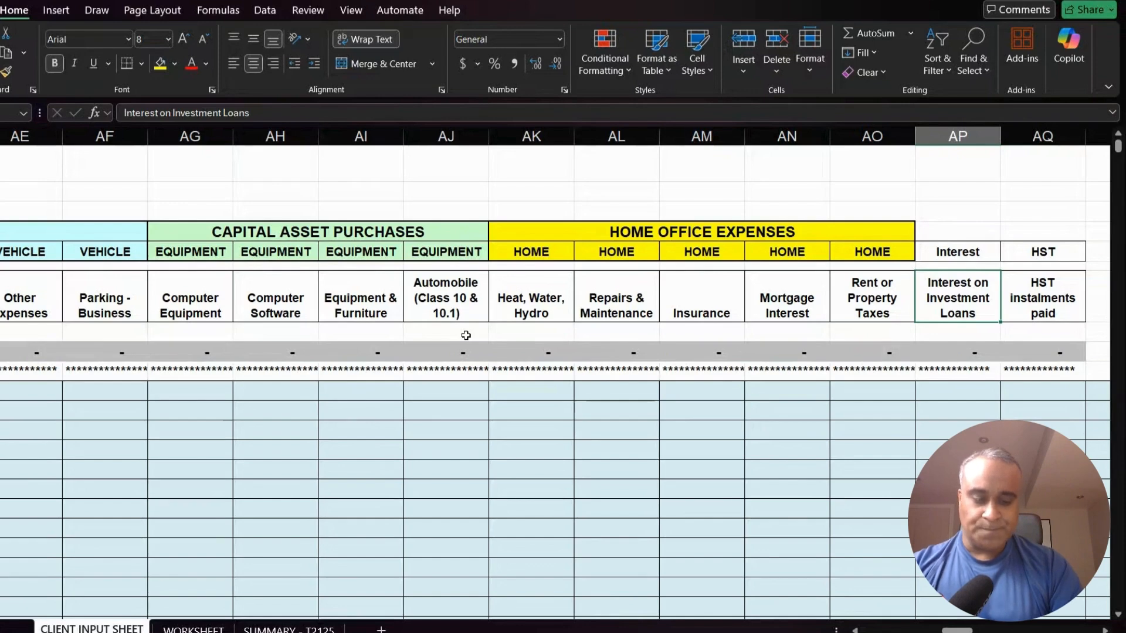
key(Right)
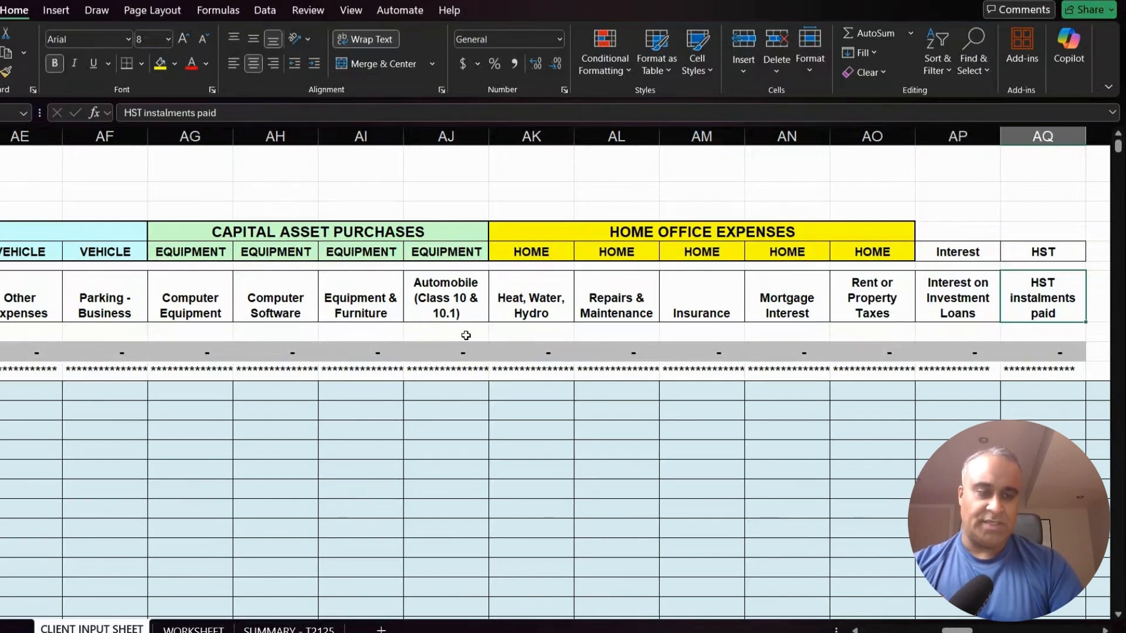
key(Left)
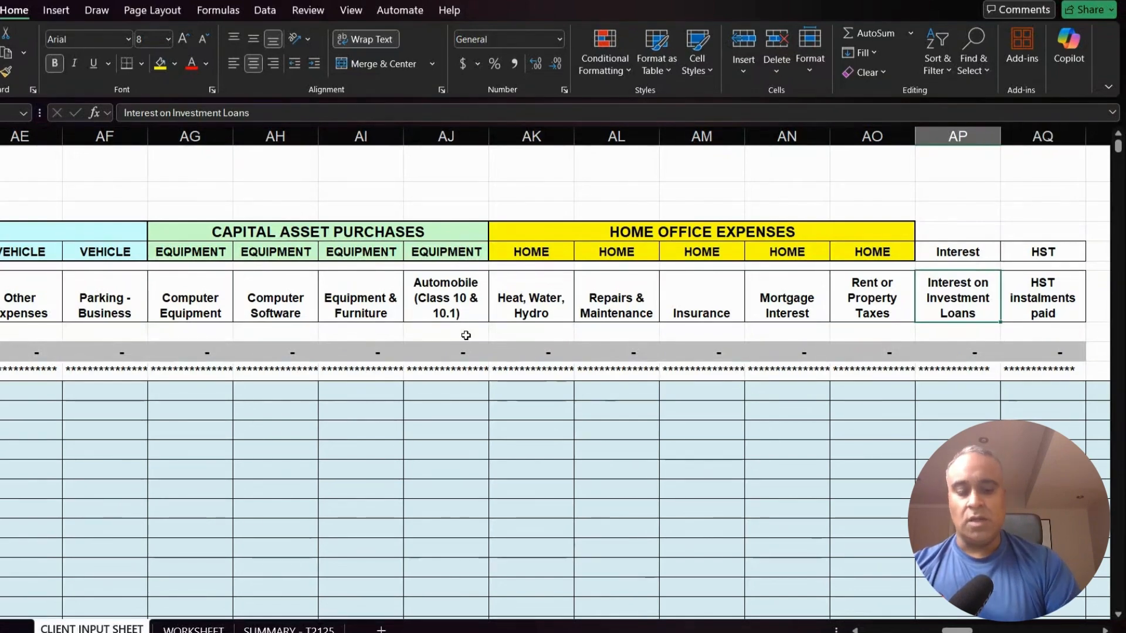
- Return to the ACCOUNTS cell at the start of the sheet and look over the Date, Description of Expense and Revenue columns
key(Left)
key(Left)
key(Left)
key(Left)
key(Left)
key(Left)
key(Left)
key(Left)
key(Left)
key(Left)
key(Left)
key(Left)
key(Left)
key(Left)
key(Left)
key(Left)
key(Left)
key(Left)
key(Left)
key(Left)
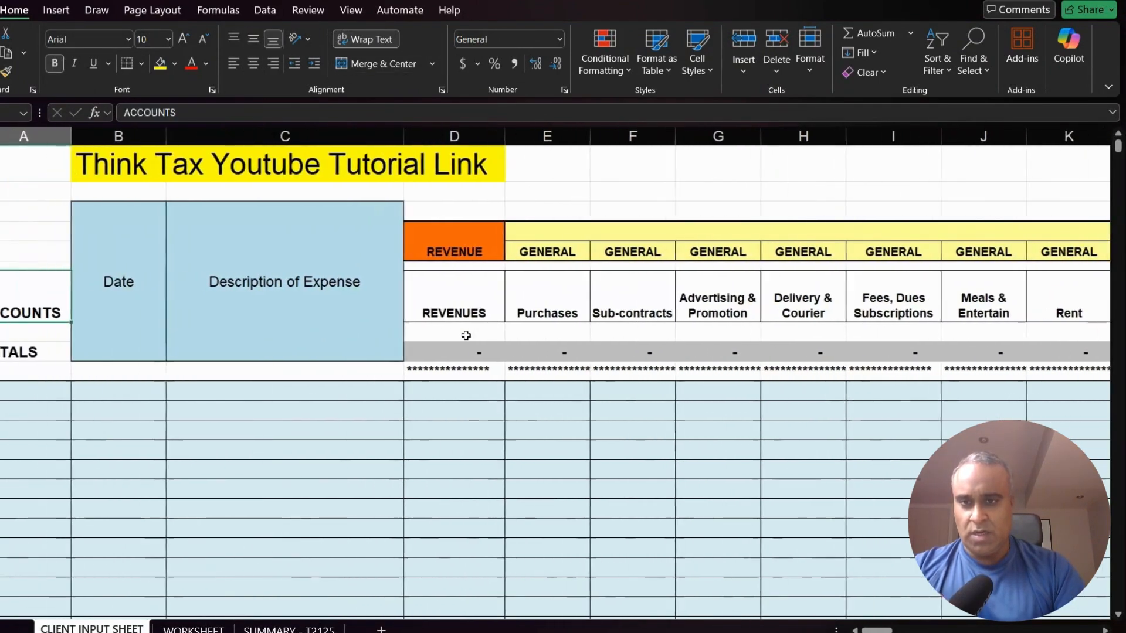
ctrl+scroll(466, 335, down, 1)
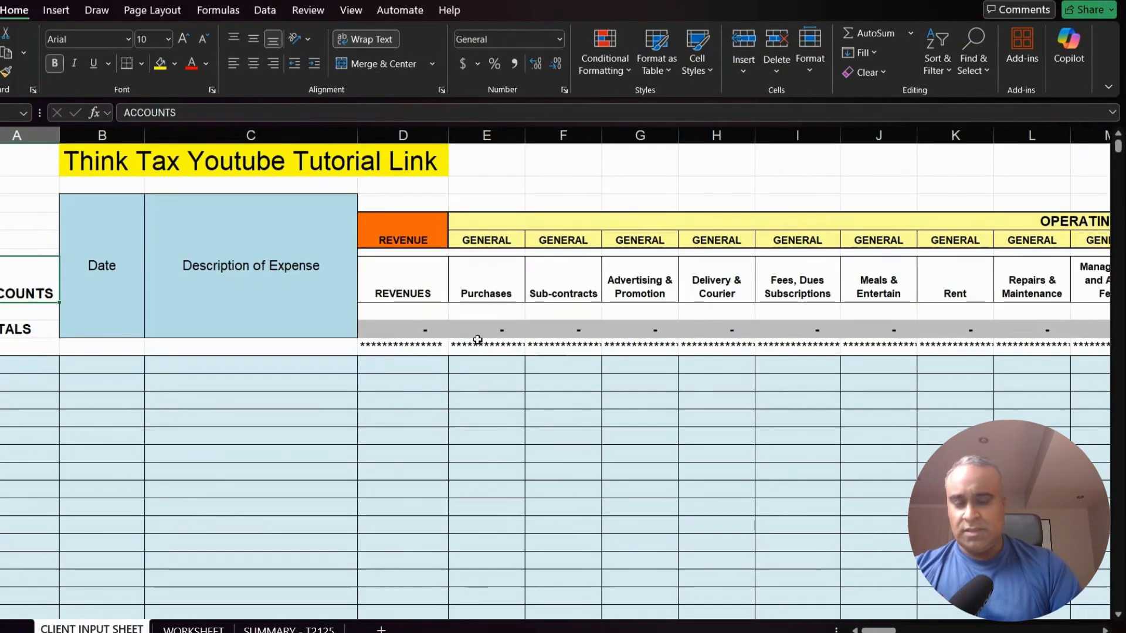
ctrl+scroll(478, 339, up, 2)
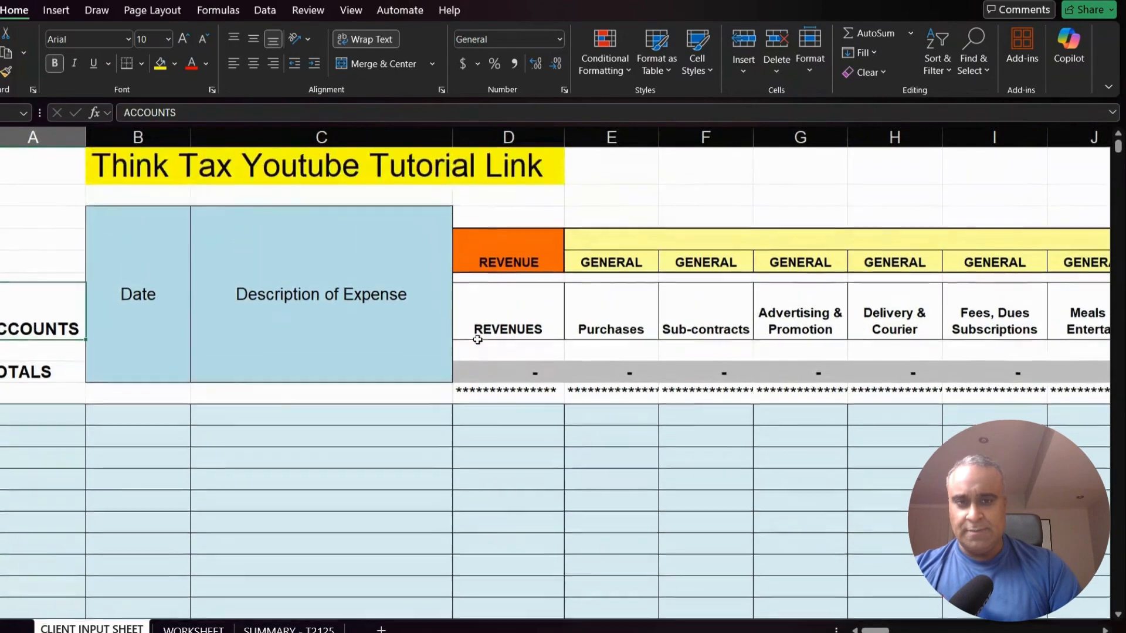
ctrl+scroll(404, 334, down, 1)
ctrl+scroll(395, 345, down, 1)
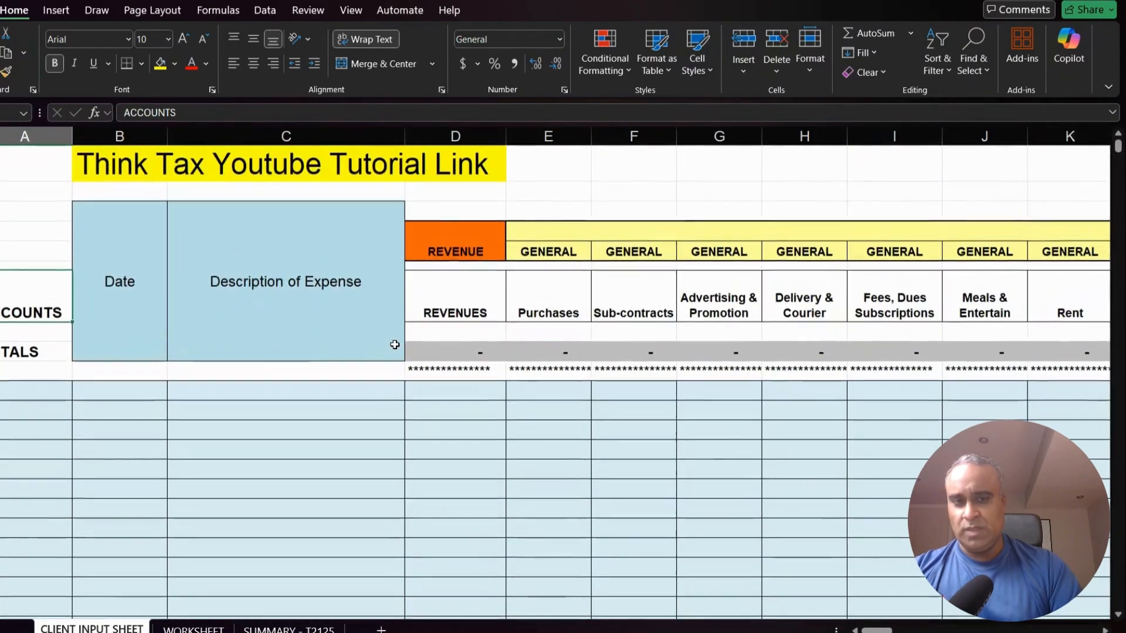
ctrl+scroll(390, 346, up, 1)
- Enter January 1, 2025 as the date in the first entry row
click(139, 379)
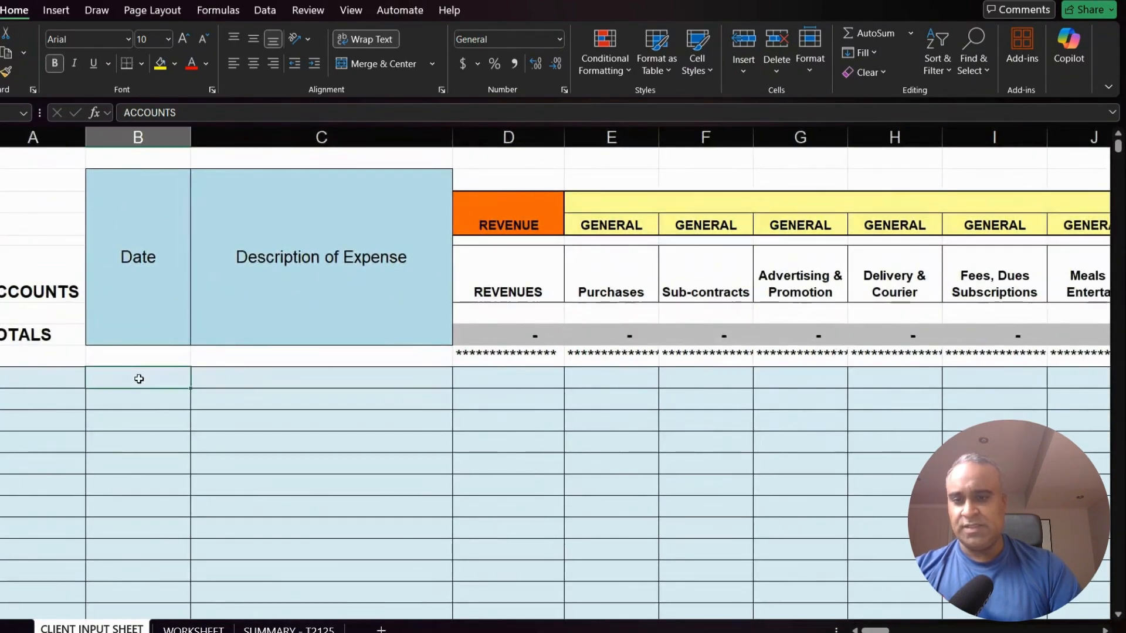
scroll(186, 455, up, 1)
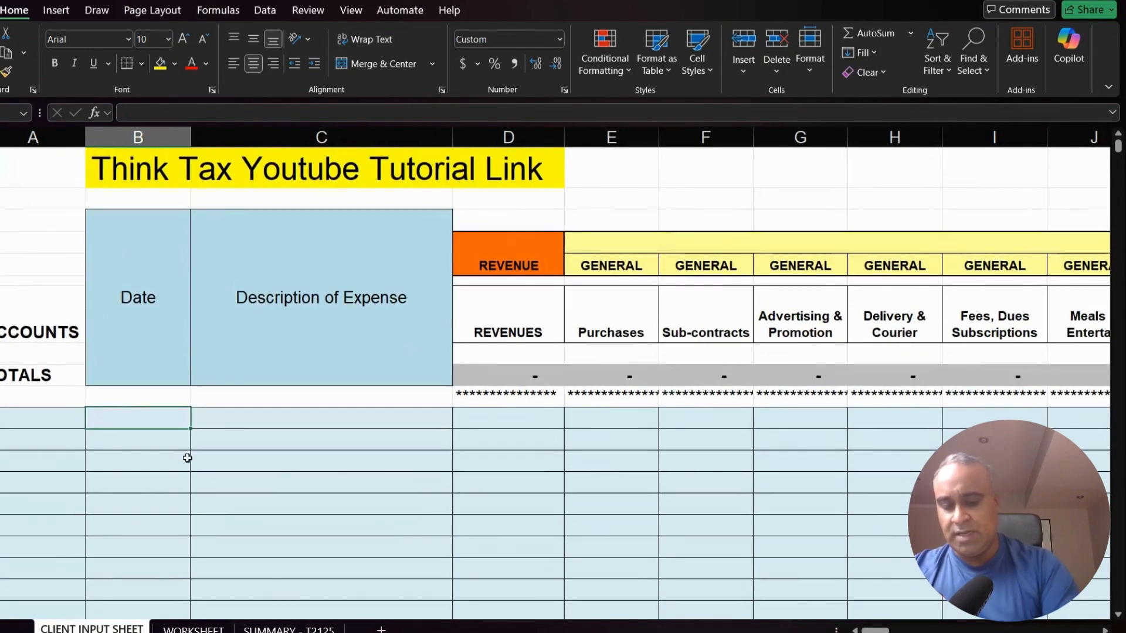
text(anuary)
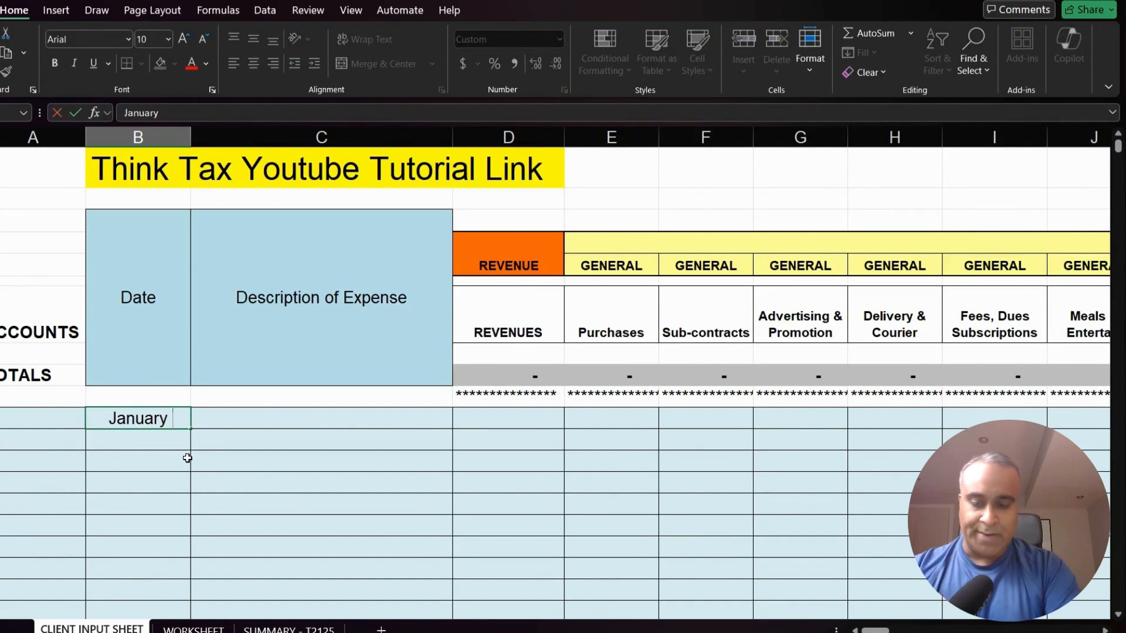
text( 1, 20)
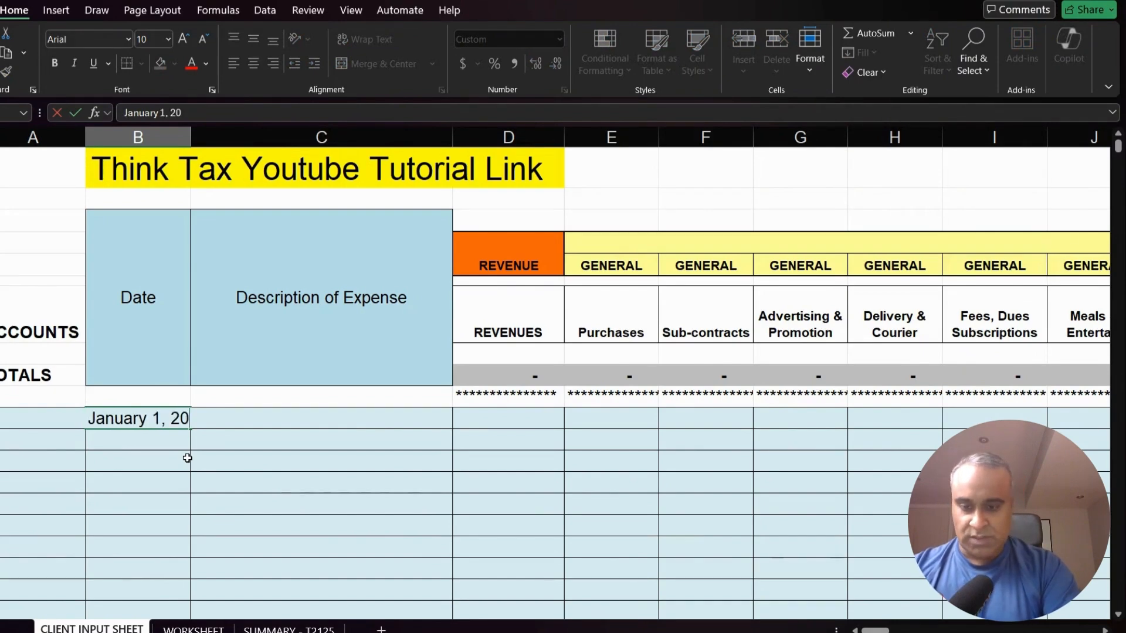
text(25)
key(Tab)
- Enter "Rent for January" as the expense description in the January 1 row
text(Rental)
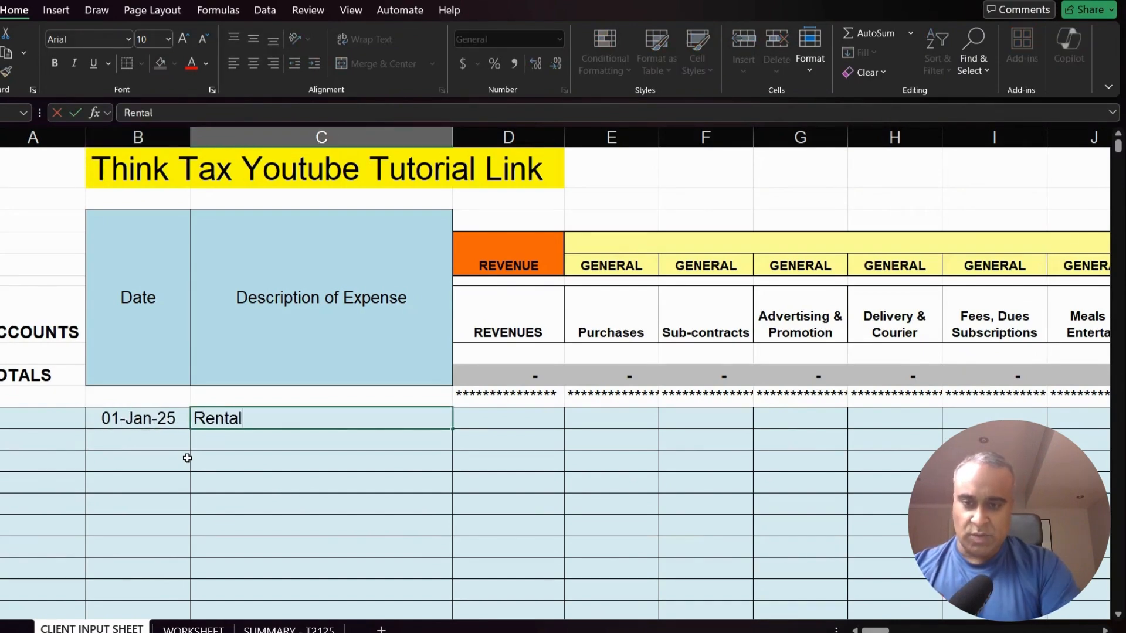
key(BackSpace)
key(BackSpace)
key(BackSpace)
text(for January)
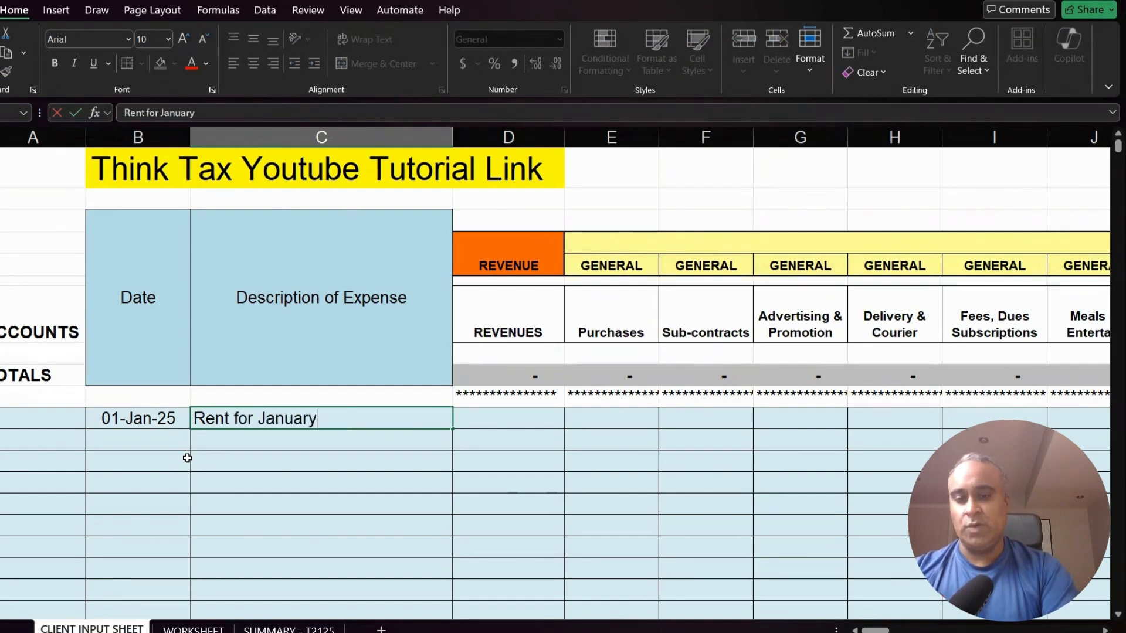
key(Tab)
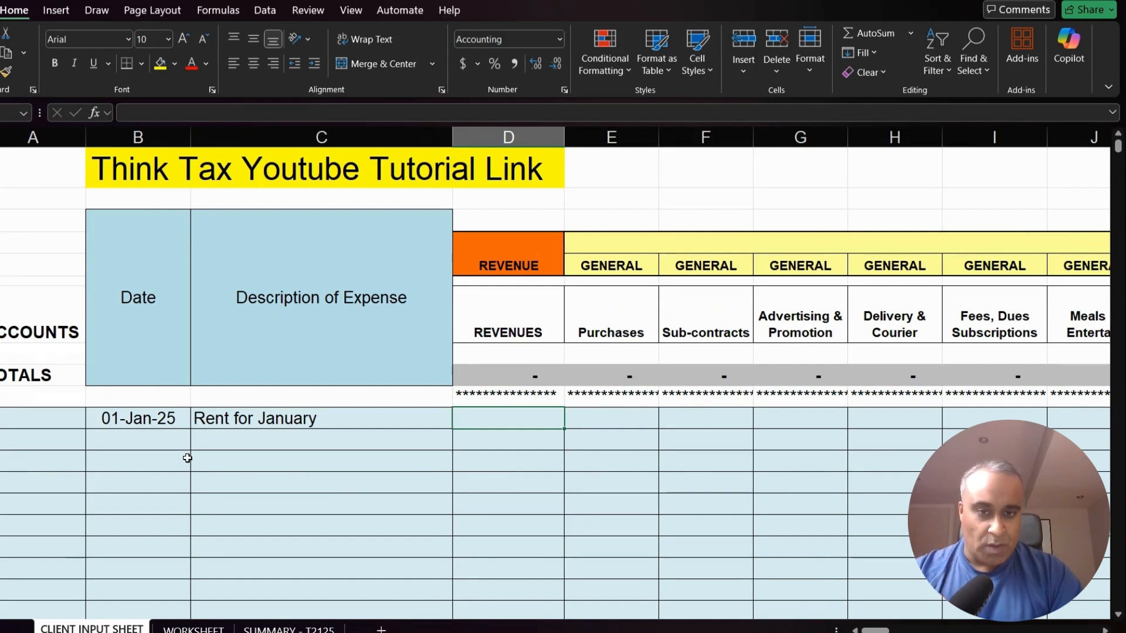
- Enter 0 under Meals & Entertain in the January rent row
key(Right)
key(Right)
key(Right)
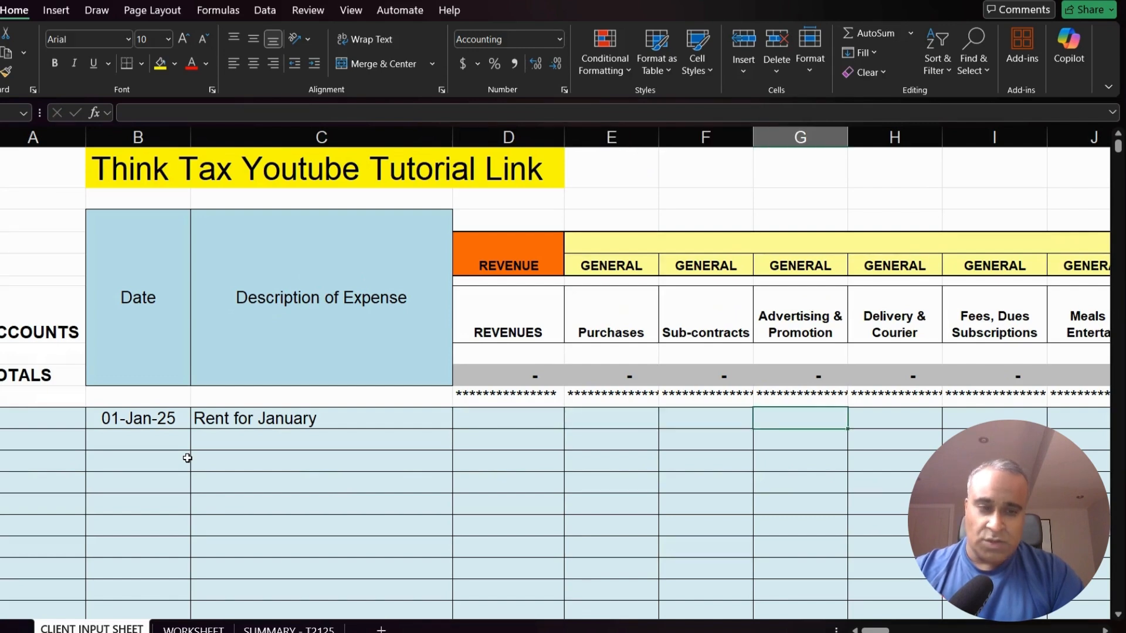
key(Right)
key(Right)
key(Right)
text(0)
key(Right)
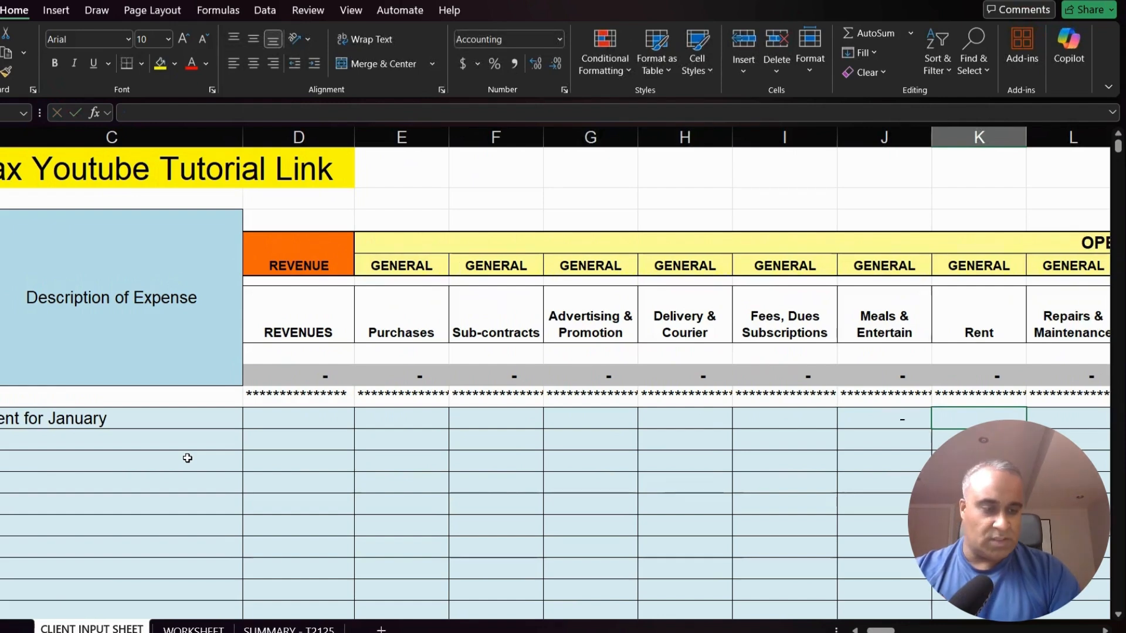
- Enter 1000 under Rent in the January row and select the Rent column's total to check its formula
text(1000)
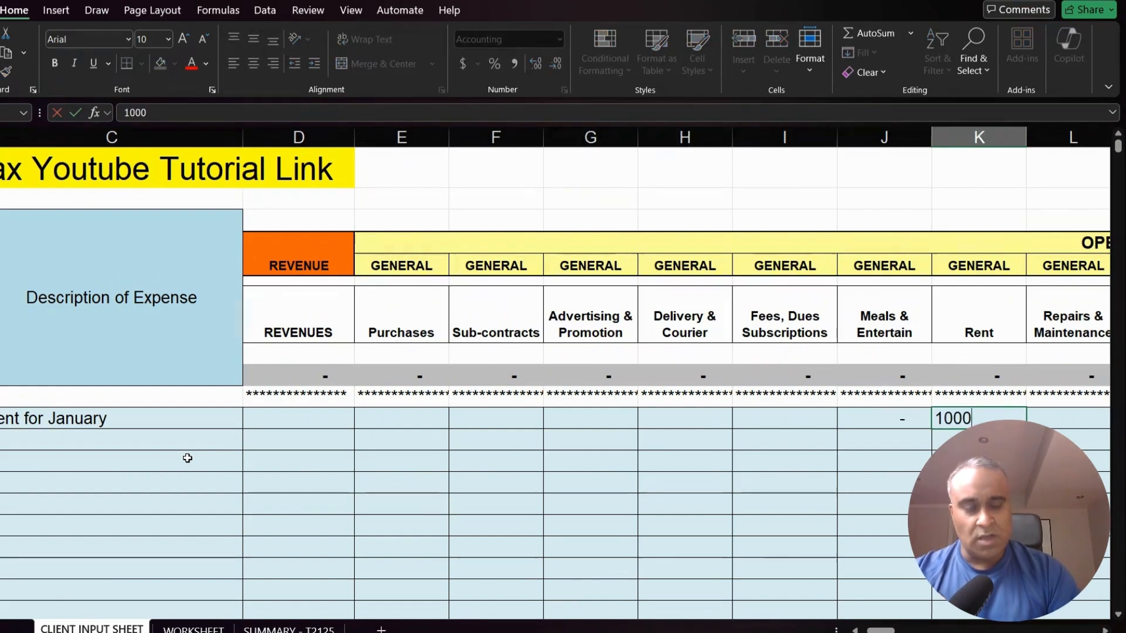
click(877, 458)
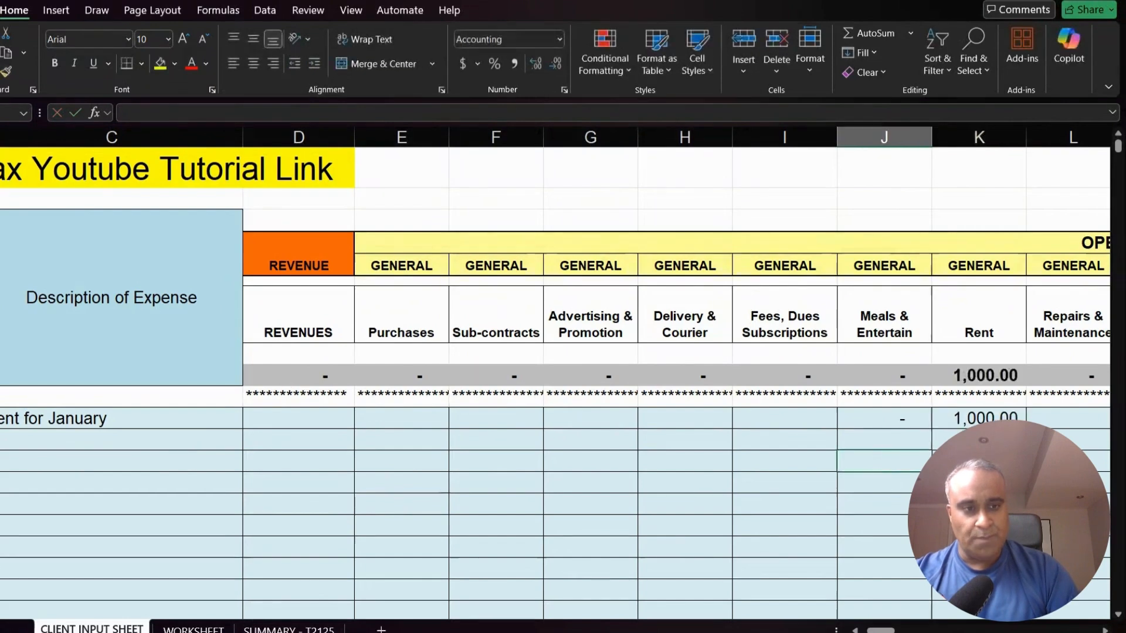
click(974, 377)
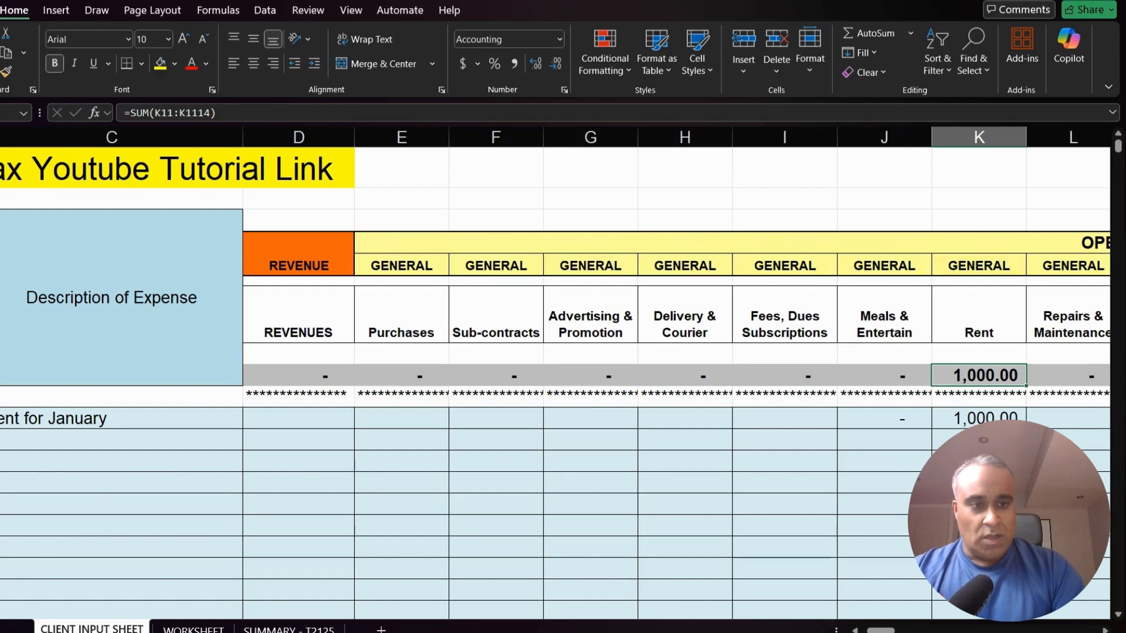
- Check the January rent entry, then inspect the worksheet's Rent row formulas for total, GST/HST and amount excluding HST
click(979, 416)
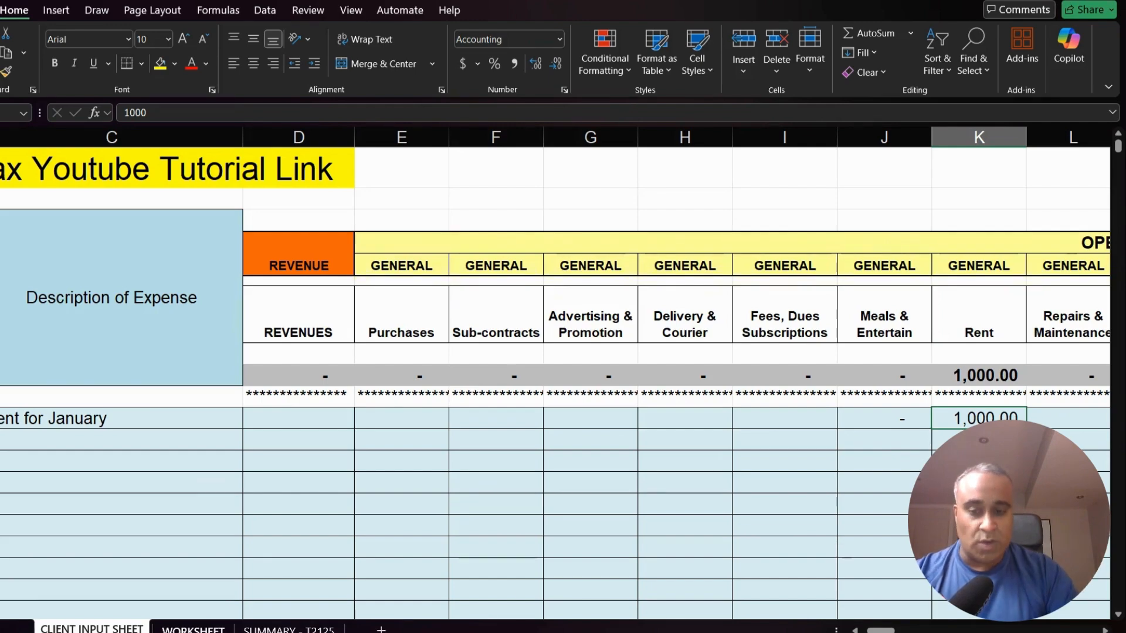
click(194, 629)
scroll(254, 325, up, 4)
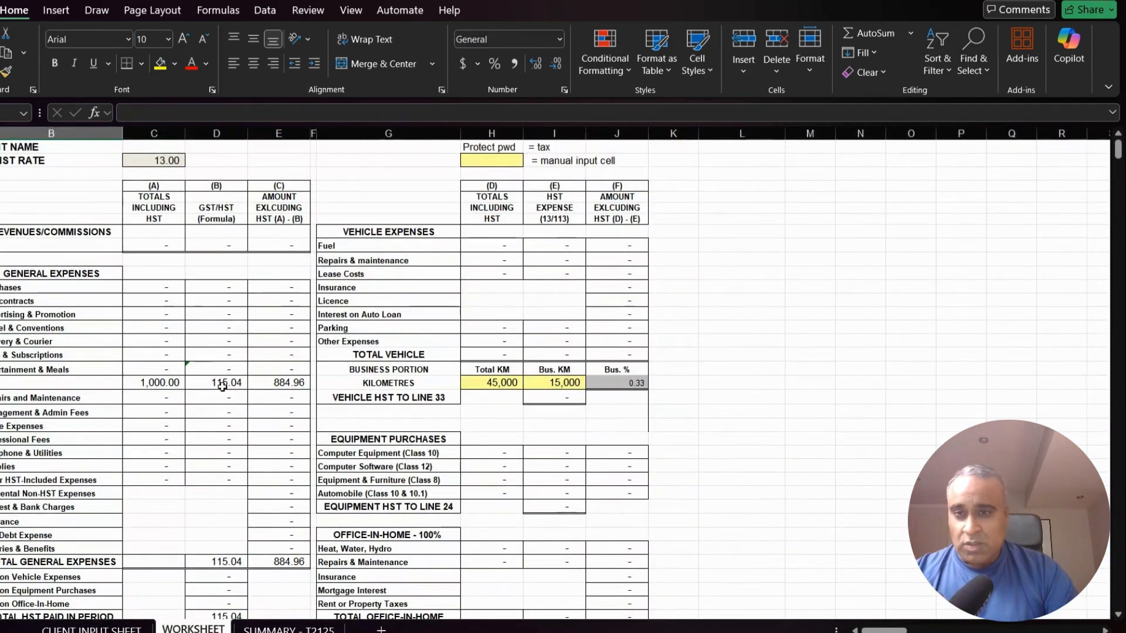
click(222, 384)
click(154, 385)
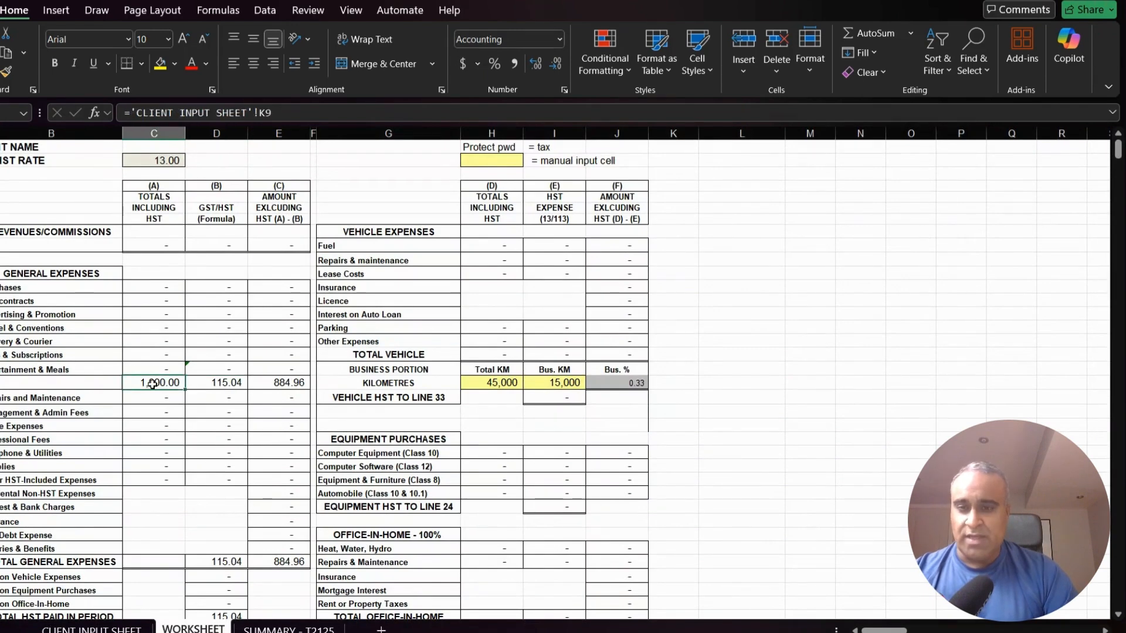
click(233, 384)
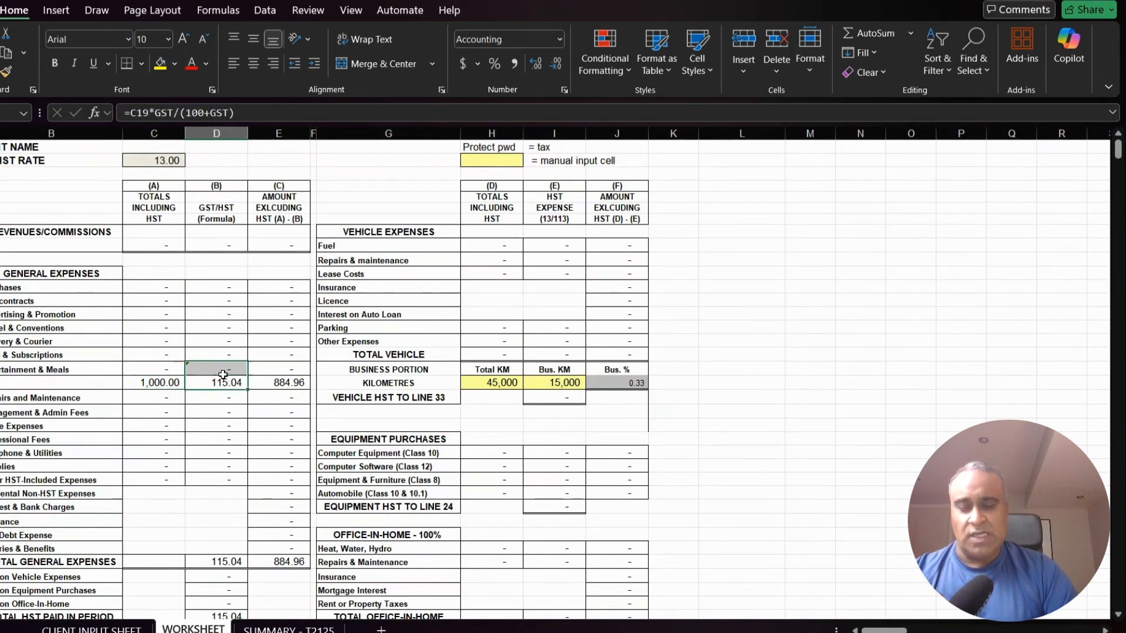
click(273, 383)
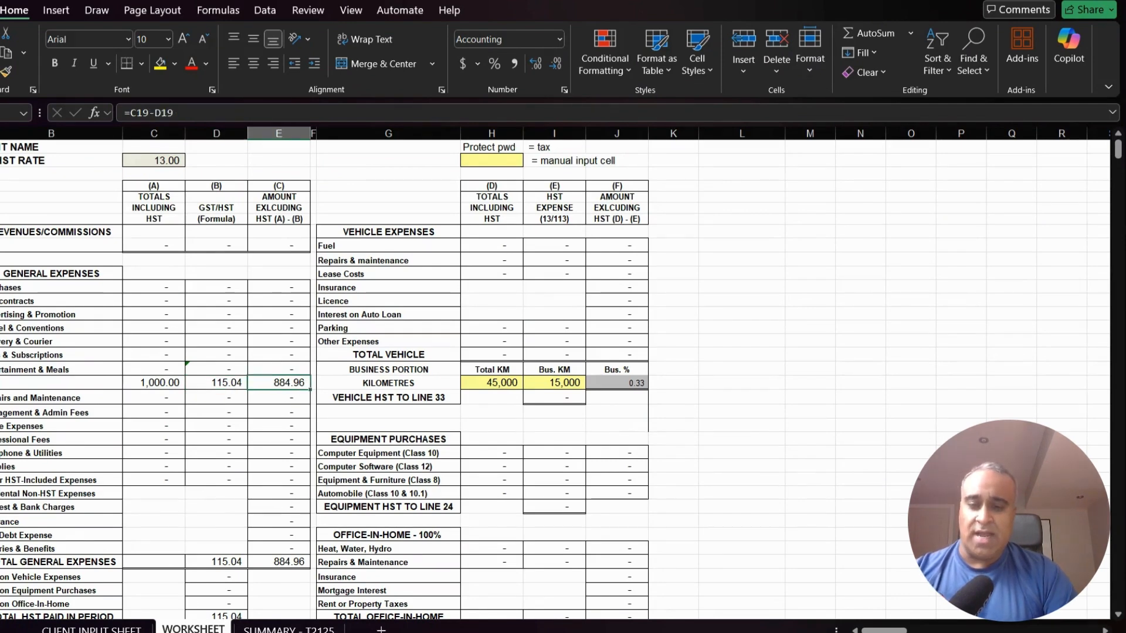
- Enter February 25, 2025 as the date in the second entry row of the client input sheet
click(91, 630)
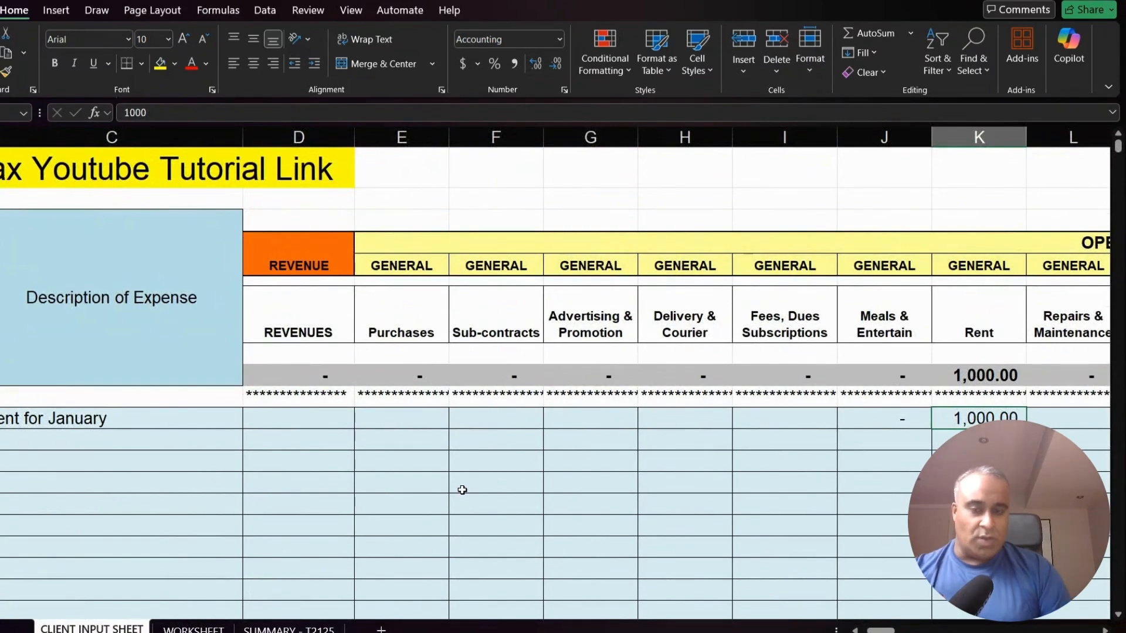
scroll(465, 486, down, 2)
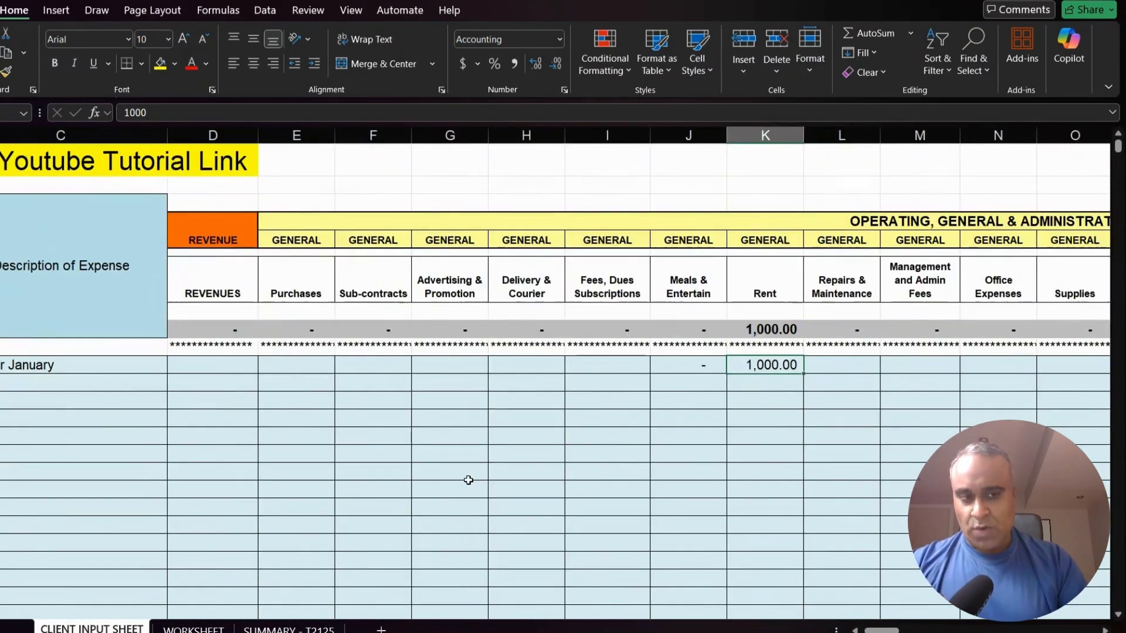
scroll(467, 480, up, 1)
scroll(179, 404, left, 2)
click(14, 375)
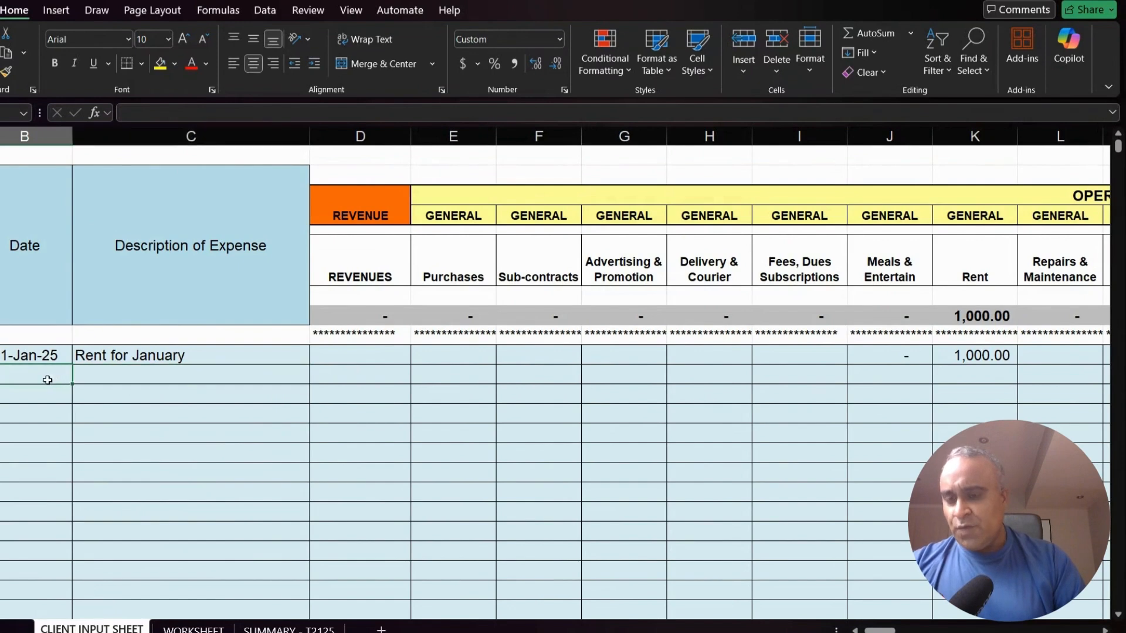
text(Febru)
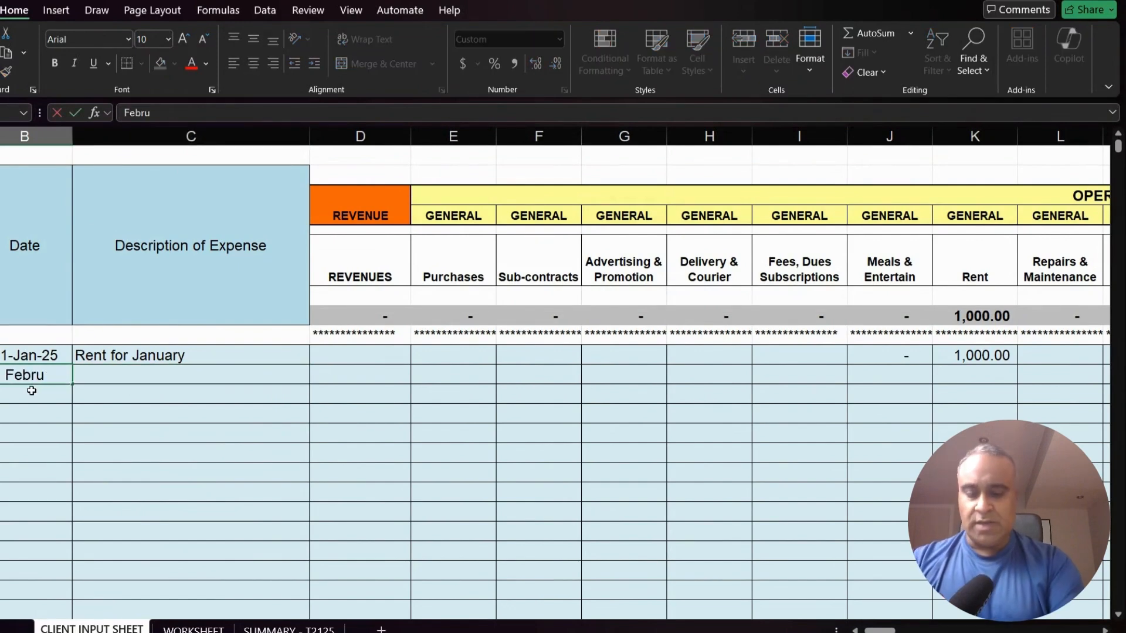
text(ary 25)
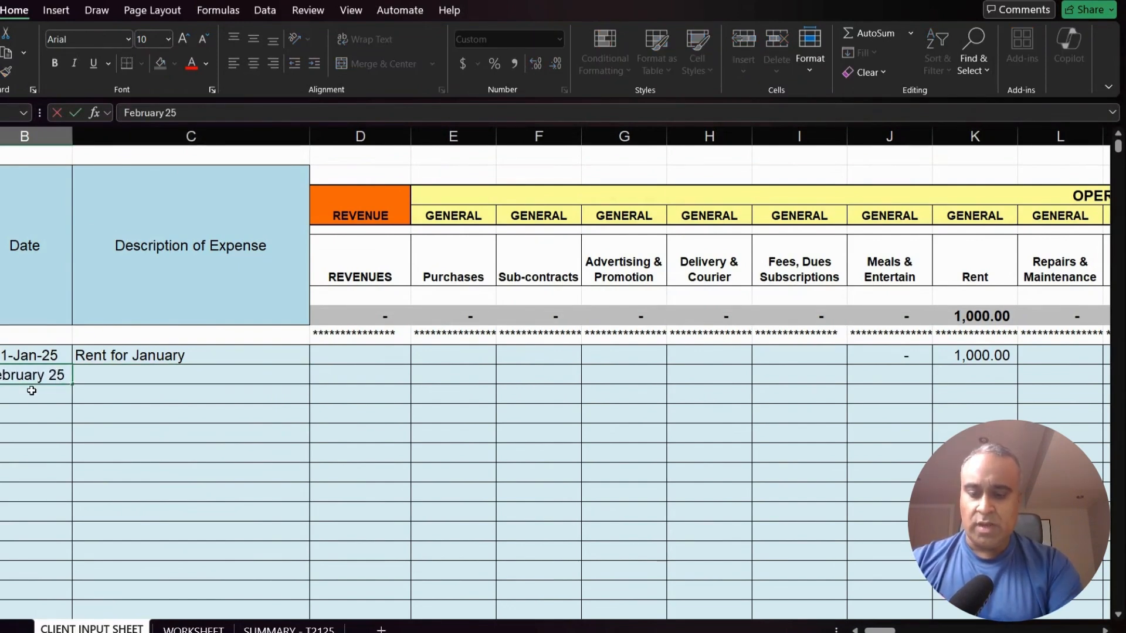
text(, 2025)
key(Tab)
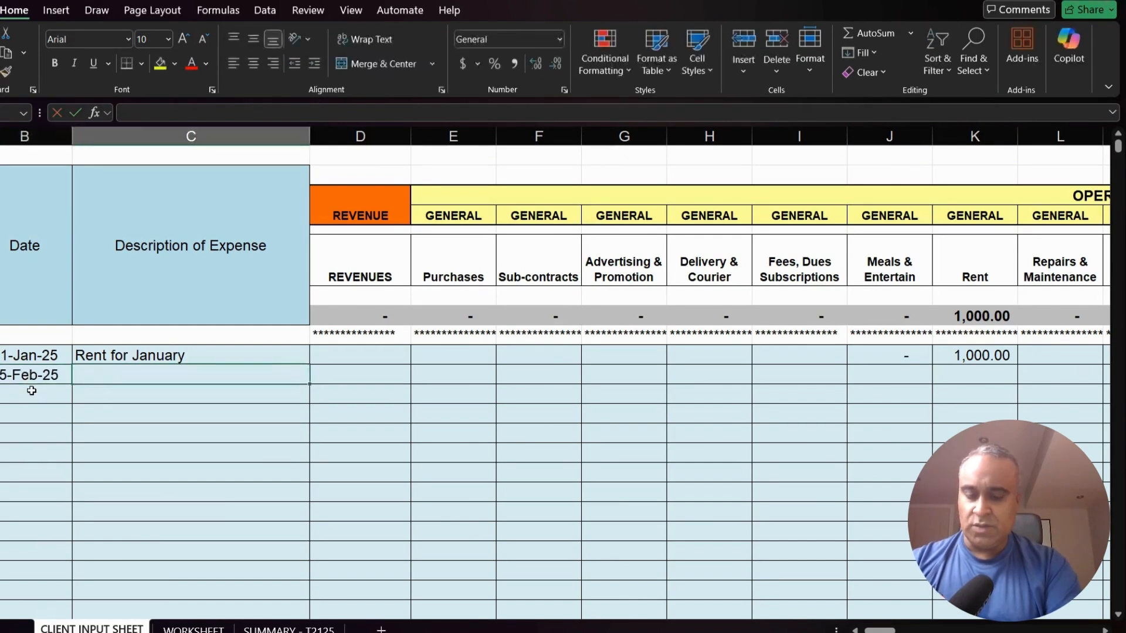
- Enter "Office expenses - pens, stapler" as the expense description in the February 25 row
text(Office )
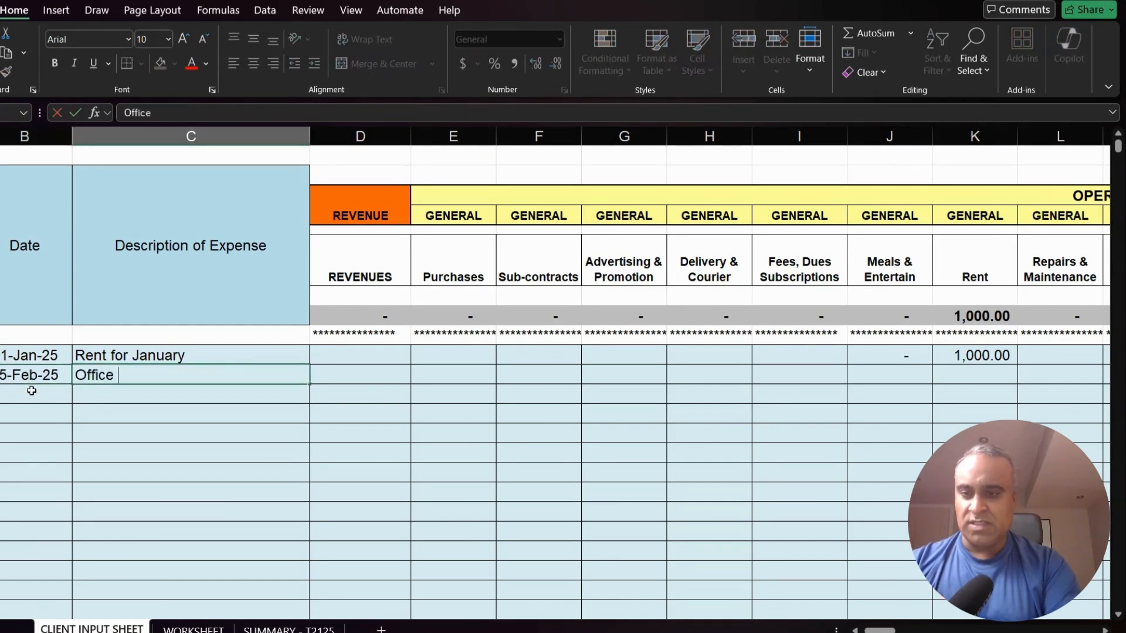
text(ecpen)
text(xpense s-)
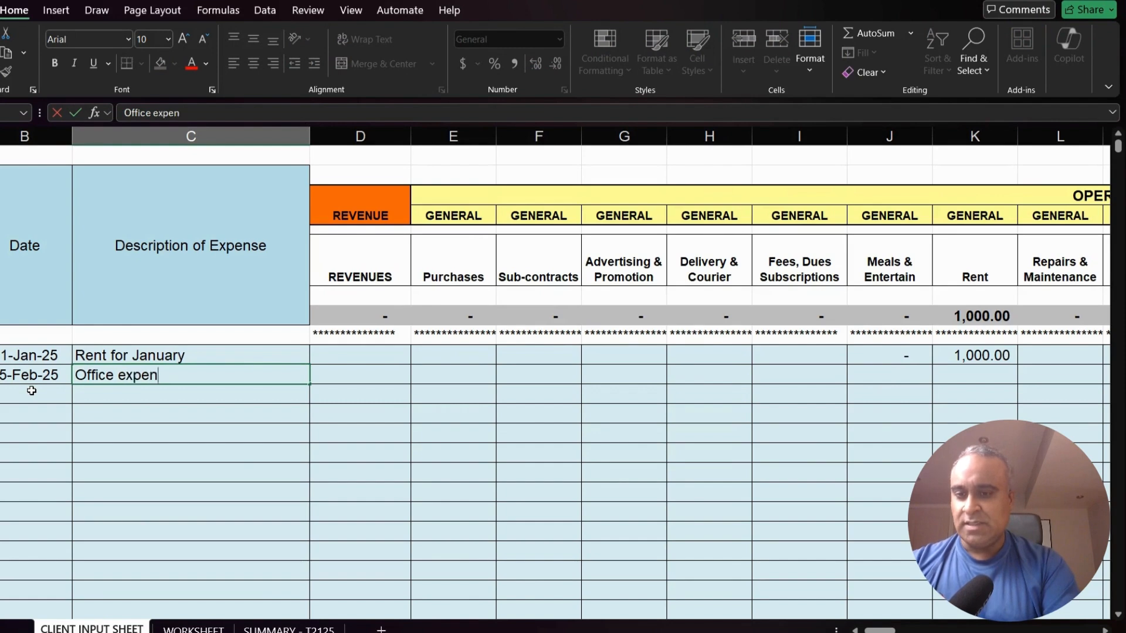
key(BackSpace)
key(BackSpace)
key(BackSpace)
text(s - pens)
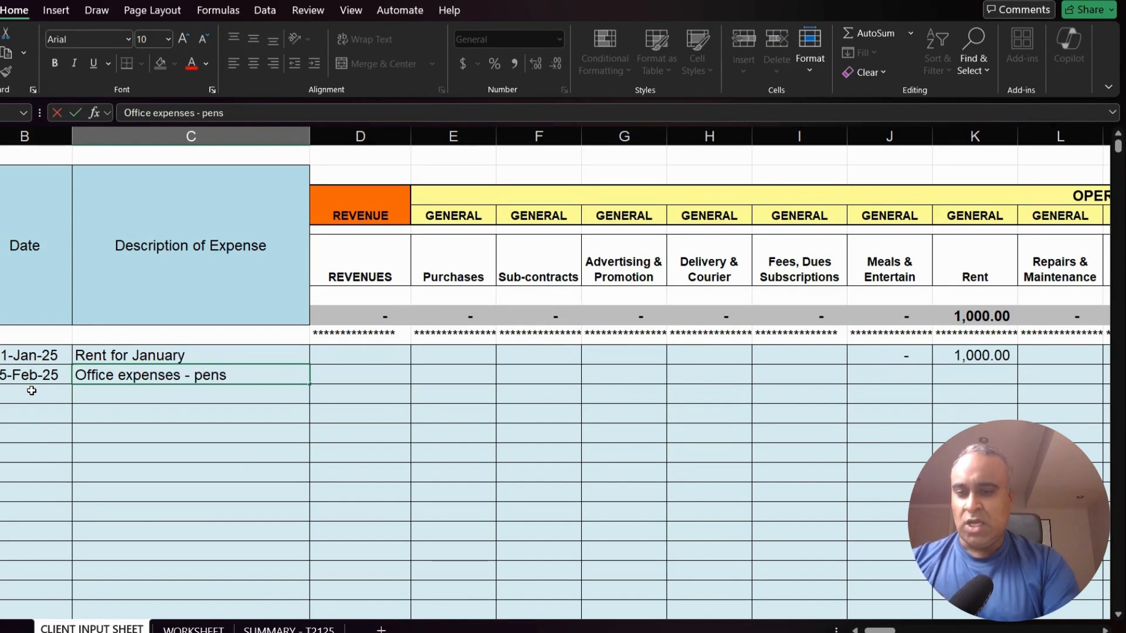
text(, )
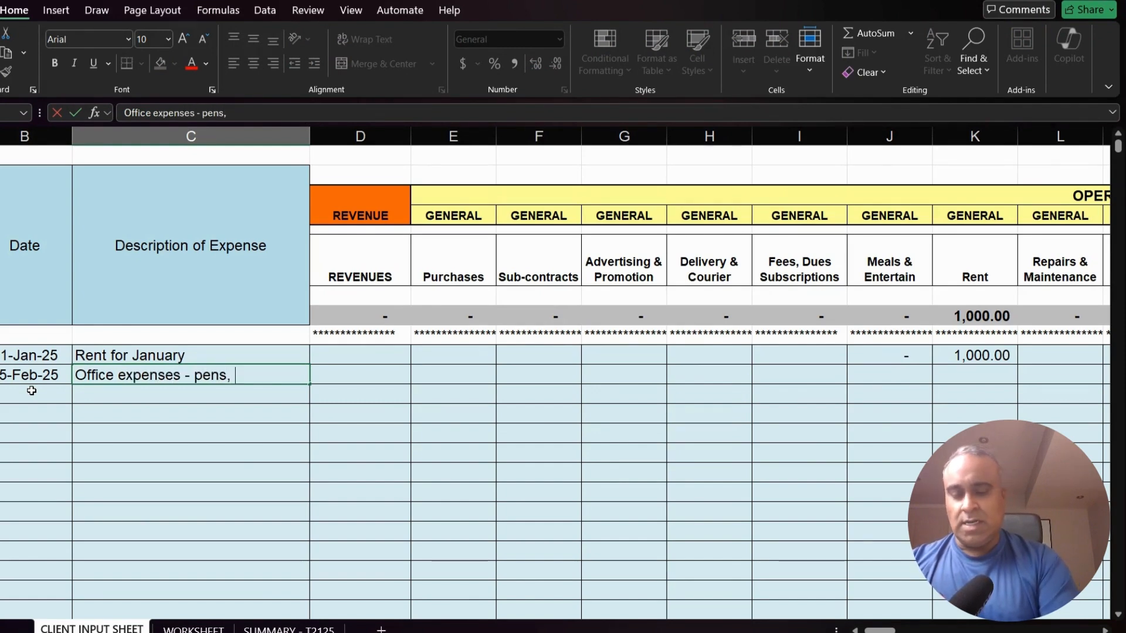
text(stapler)
key(Tab)
- Enter 25 under Supplies in the February 25 row
key(Tab)
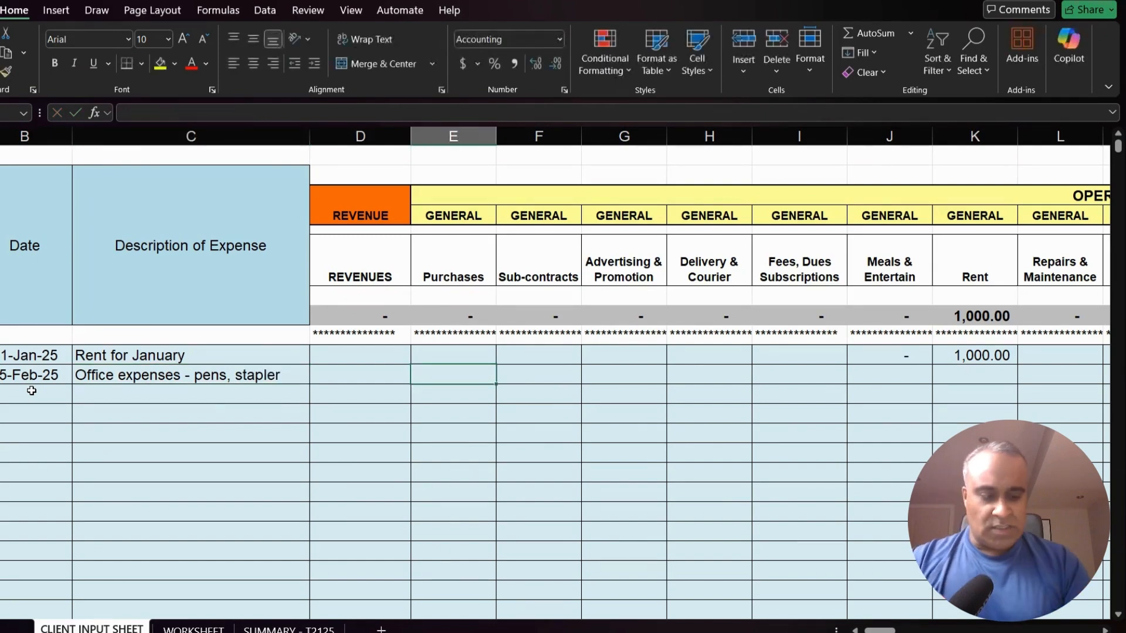
key(Tab)
key(Tab)
key(Tab)
key(Tab)
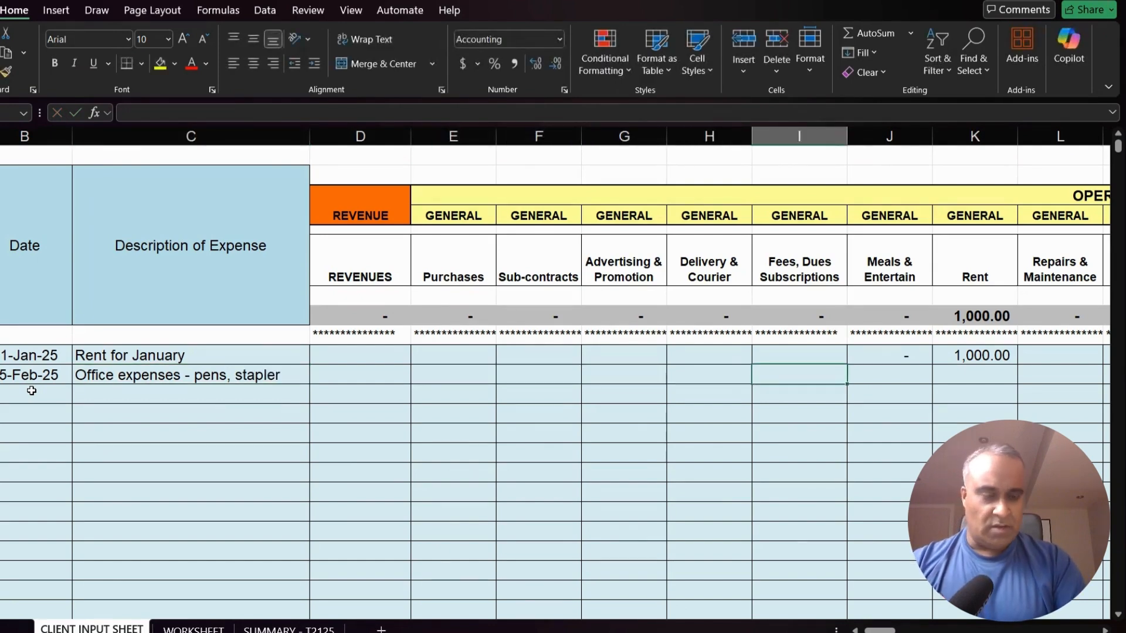
key(Tab)
key(Tab)
key(Tab)
key(Tab)
key(Tab)
key(Tab)
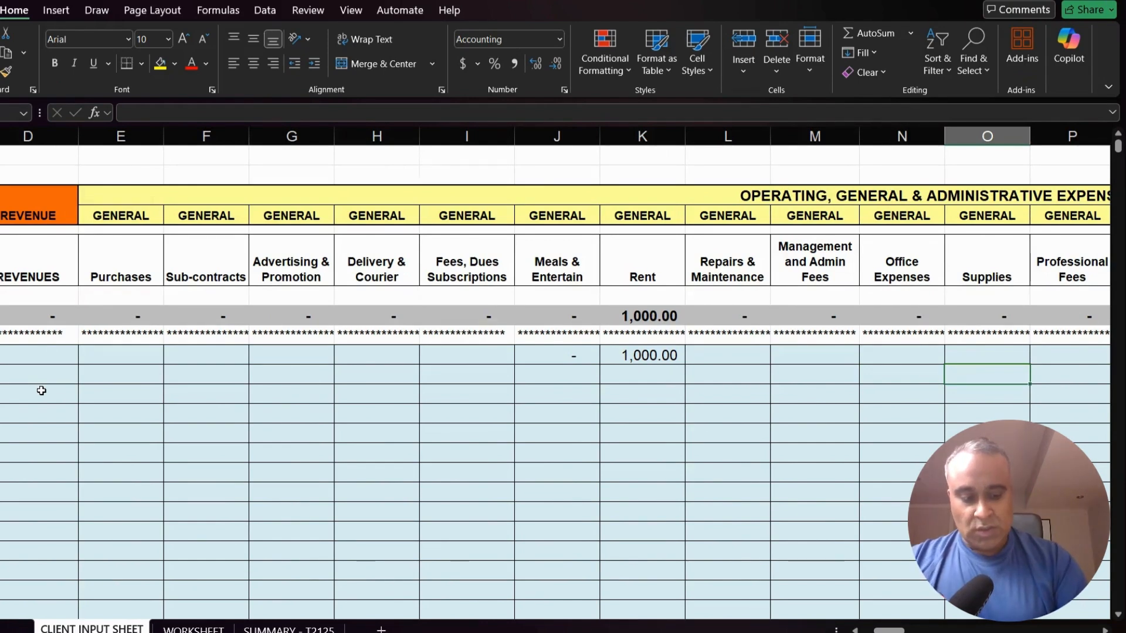
text(25)
key(ctrl+Return)
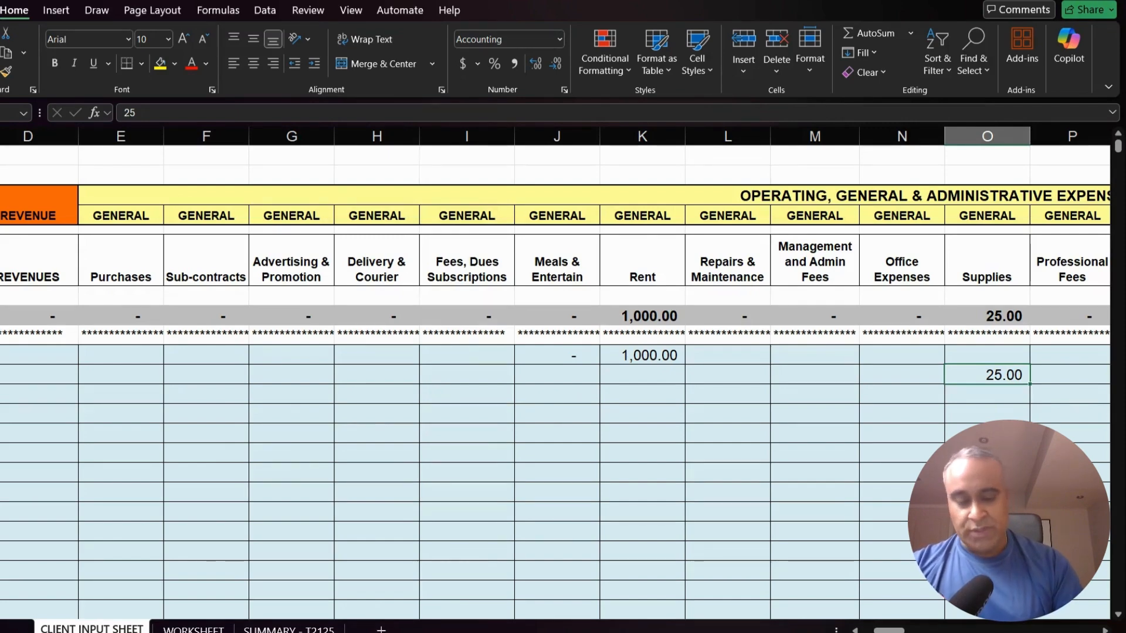
- Inspect the worksheet's Supplies row formulas for the total including HST, the GST/HST and the amount excluding HST
key(ctrl+Page_Down)
scroll(178, 405, down, 2)
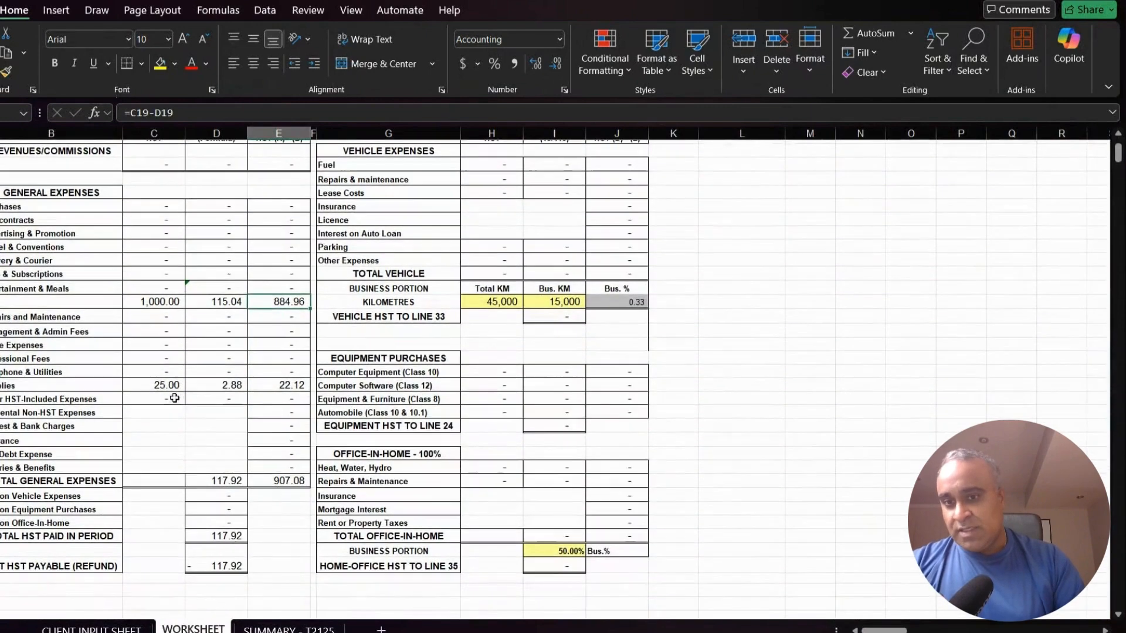
click(174, 388)
scroll(185, 430, up, 1)
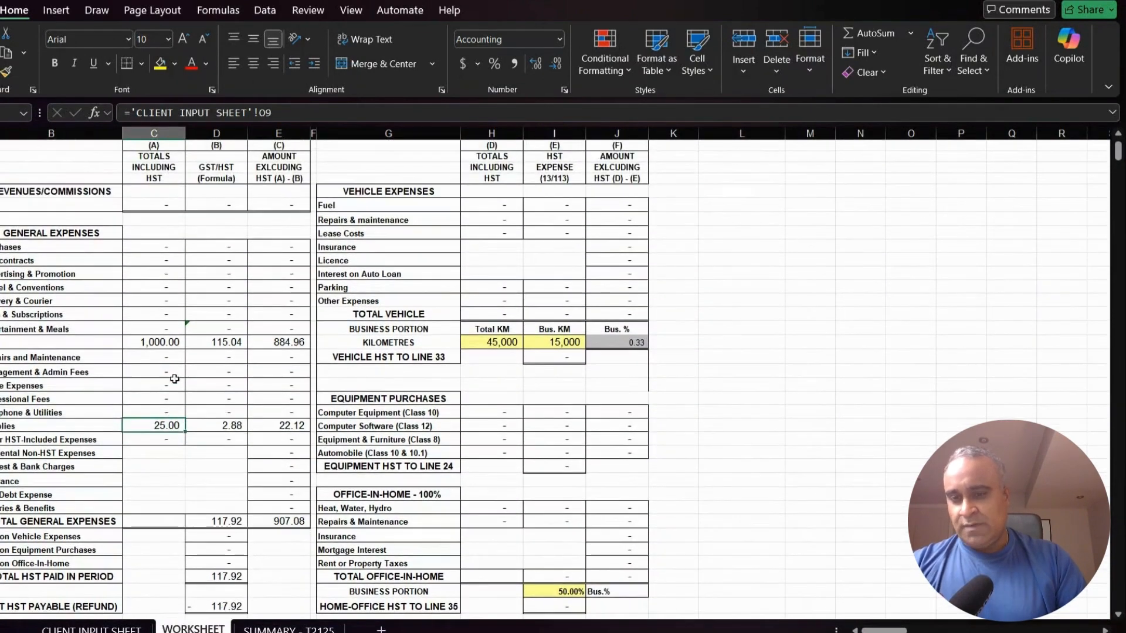
click(234, 426)
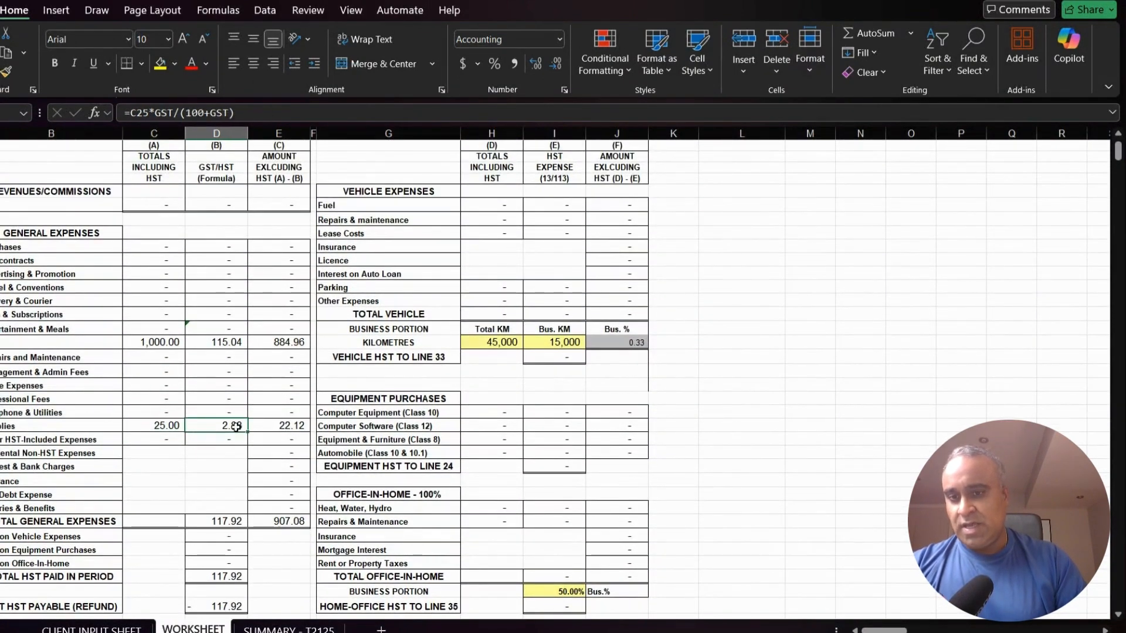
click(290, 426)
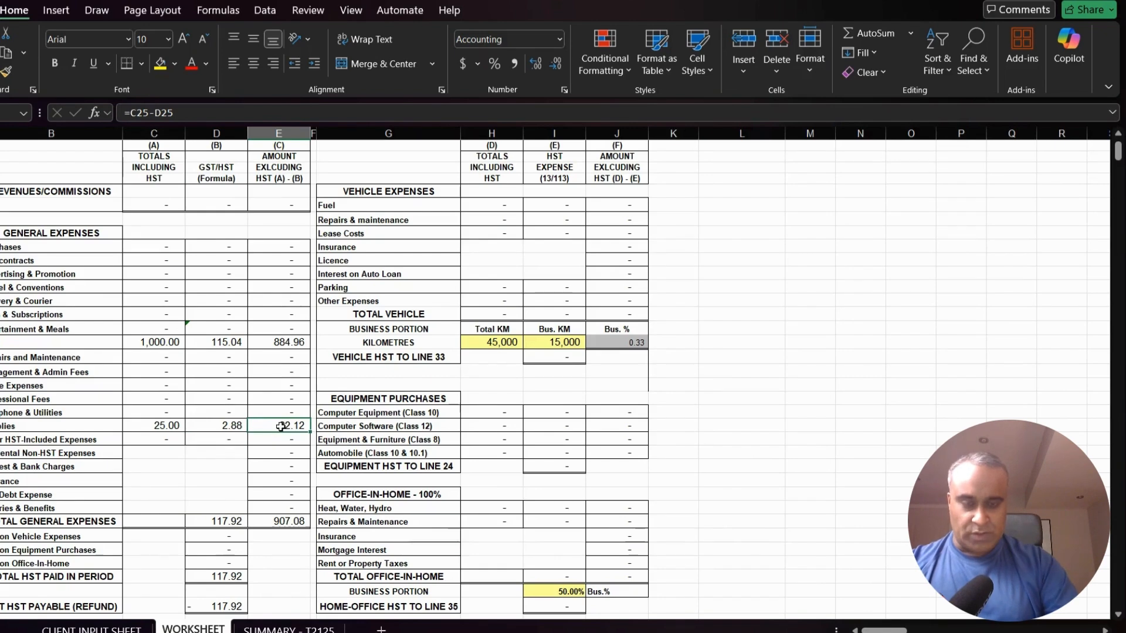
- Add a third entry row on the client input sheet dated December 31, 2025 with the description "Mortgage Interest home"
key(ctrl+Page_Up)
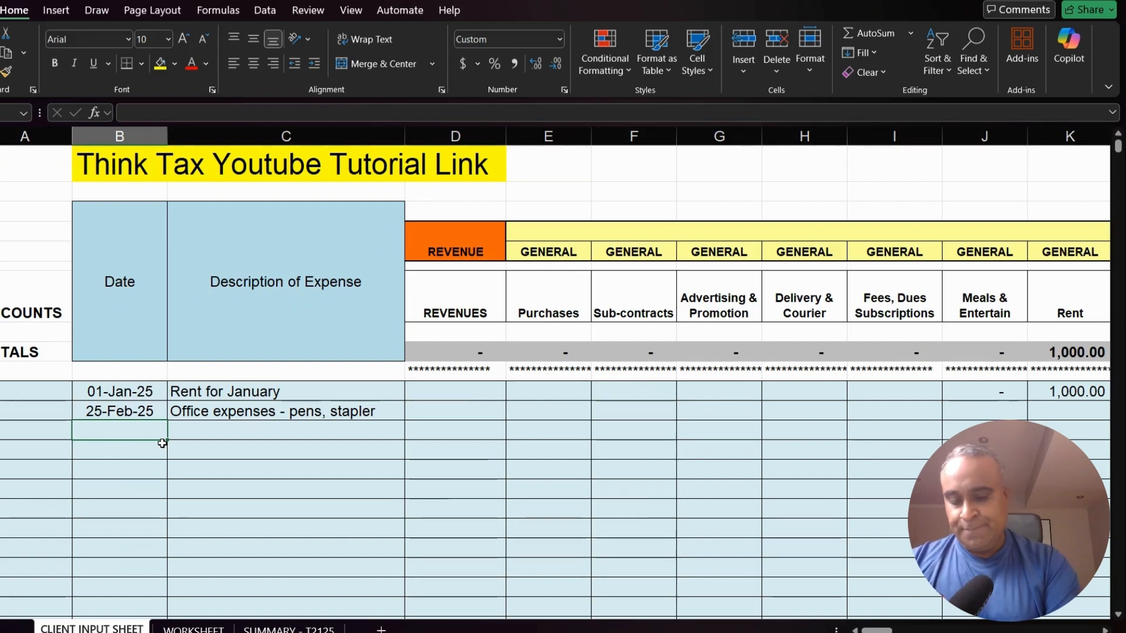
text(December 31, 2025)
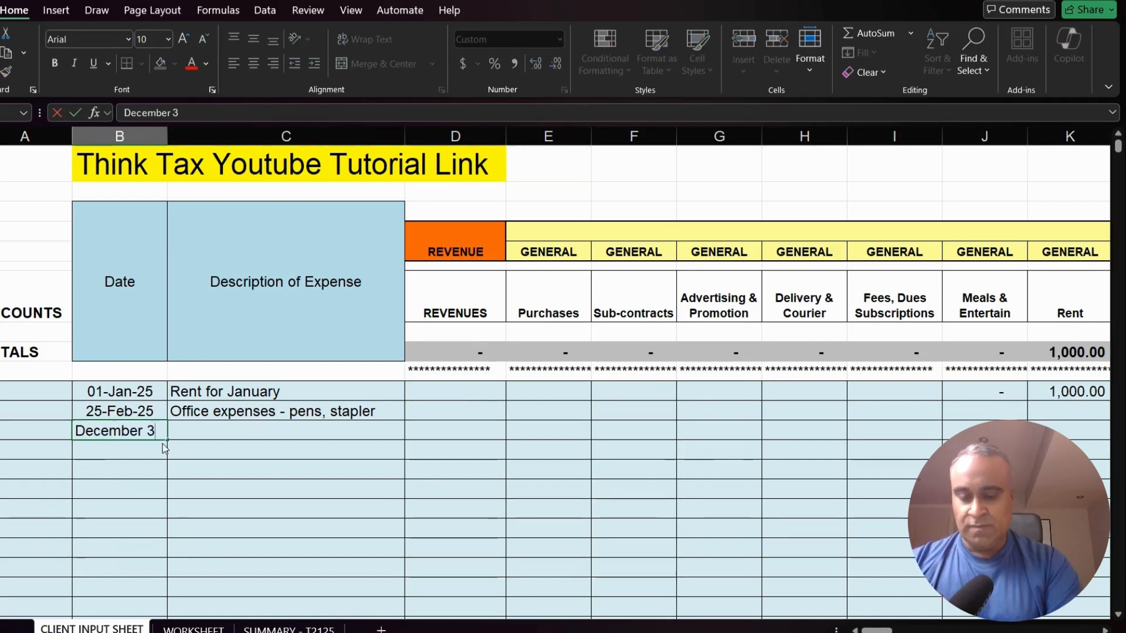
key(Tab)
text(Mortgage Interest home)
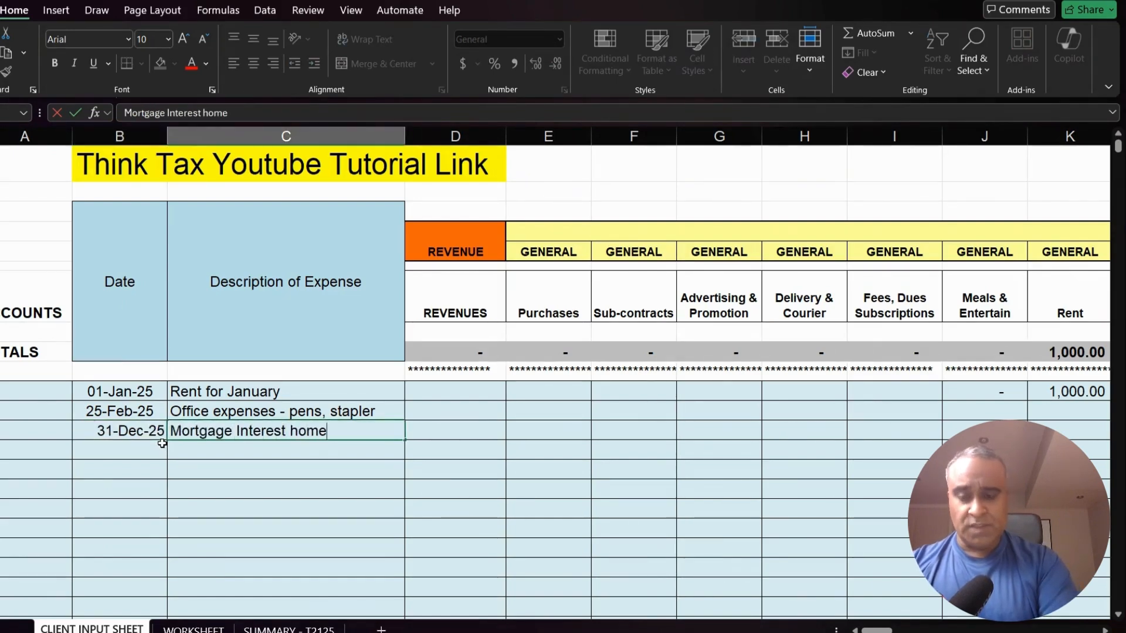
key(Tab)
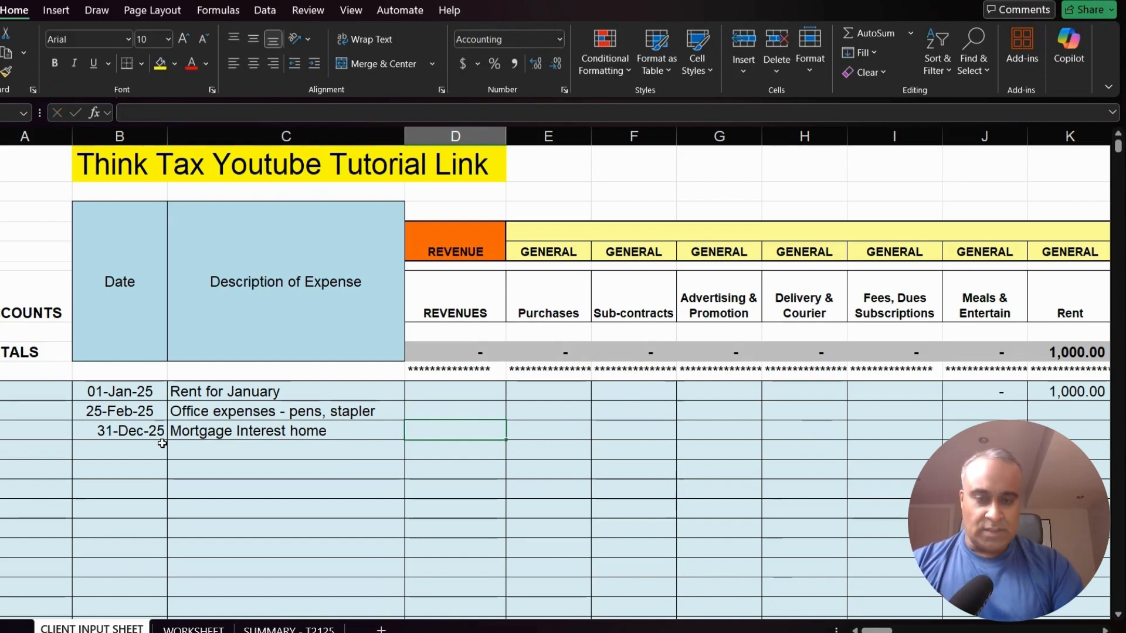
- Enter 10000 under Mortgage Interest in the home office expenses of the December 31 row and select that amount
key(Left)
key(Right)
key(Right)
key(Right)
key(Right)
key(Right)
key(Right)
key(Right)
key(Right)
key(Right)
key(Right)
key(Right)
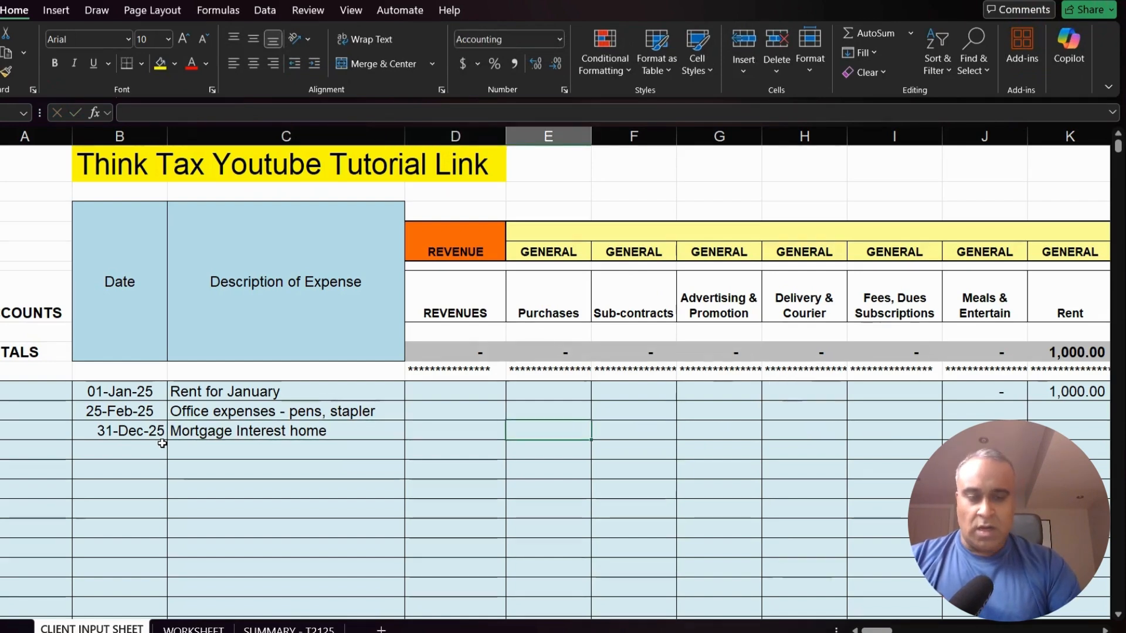
key(Right)
key(Right)
key(Right)
key(Right)
key(Right)
key(Right)
key(Right)
key(Right)
key(Right)
key(Right)
key(Right)
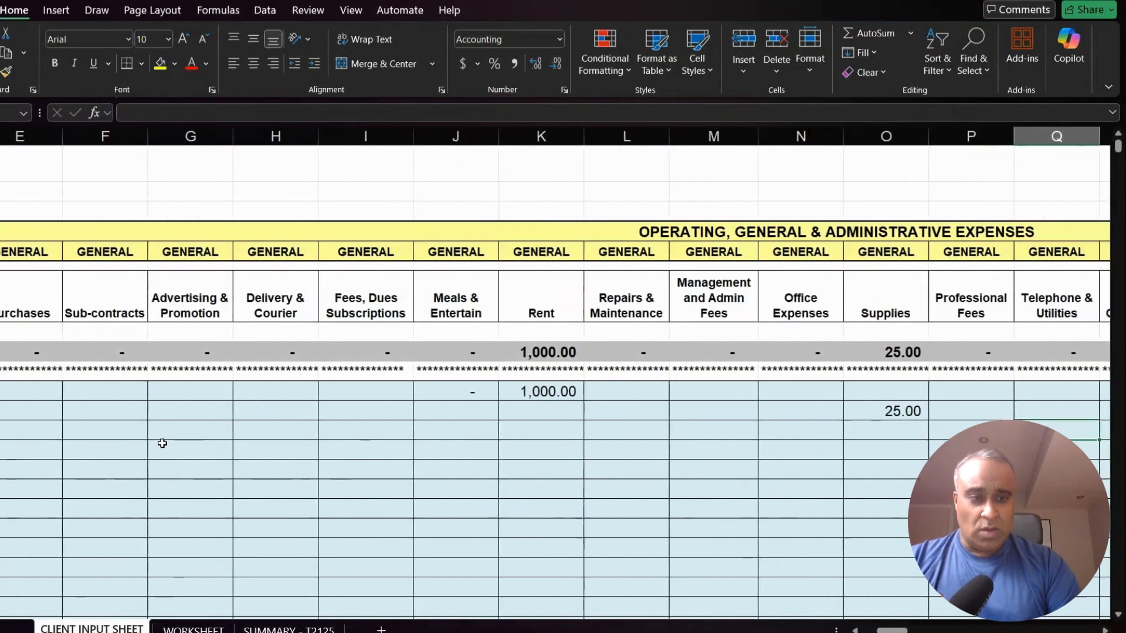
key(Right)
key(Right)
key(Right)
key(Right)
key(Right)
key(Right)
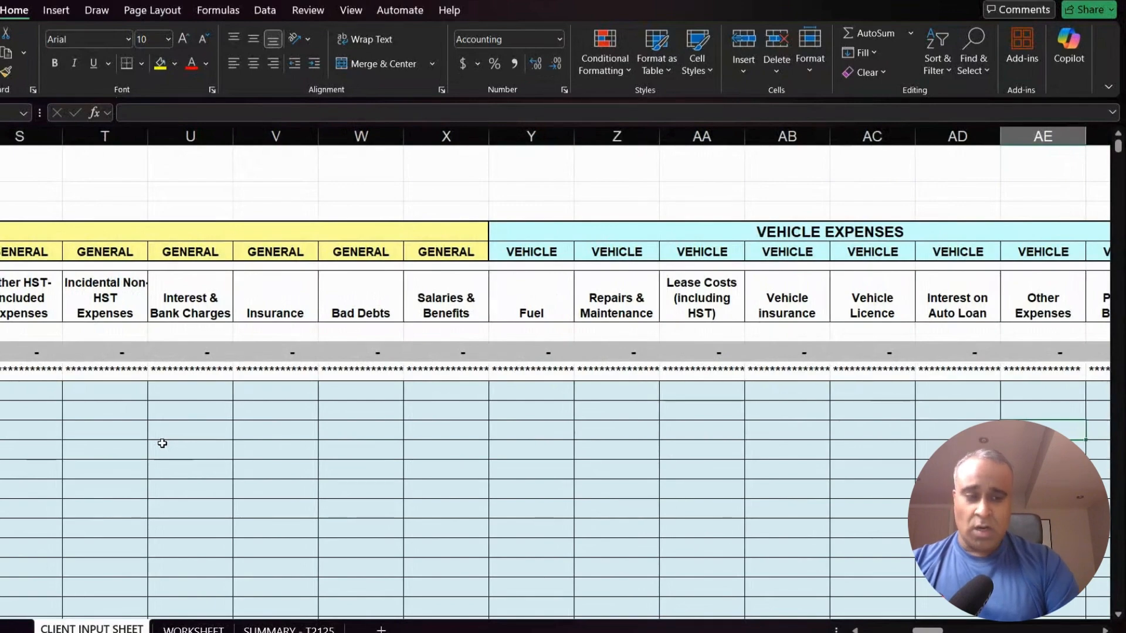
key(Right)
key(Right)
key(Right)
key(Right)
key(Right)
key(Right)
key(Right)
key(Right)
key(Right)
key(Right)
key(Right)
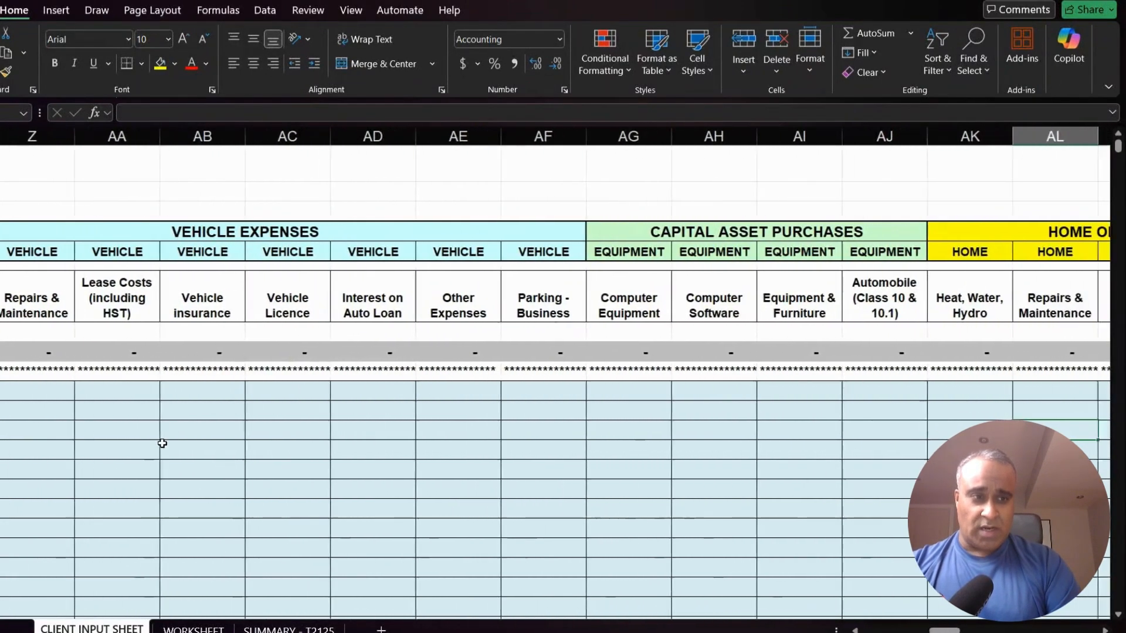
key(Left)
key(Left)
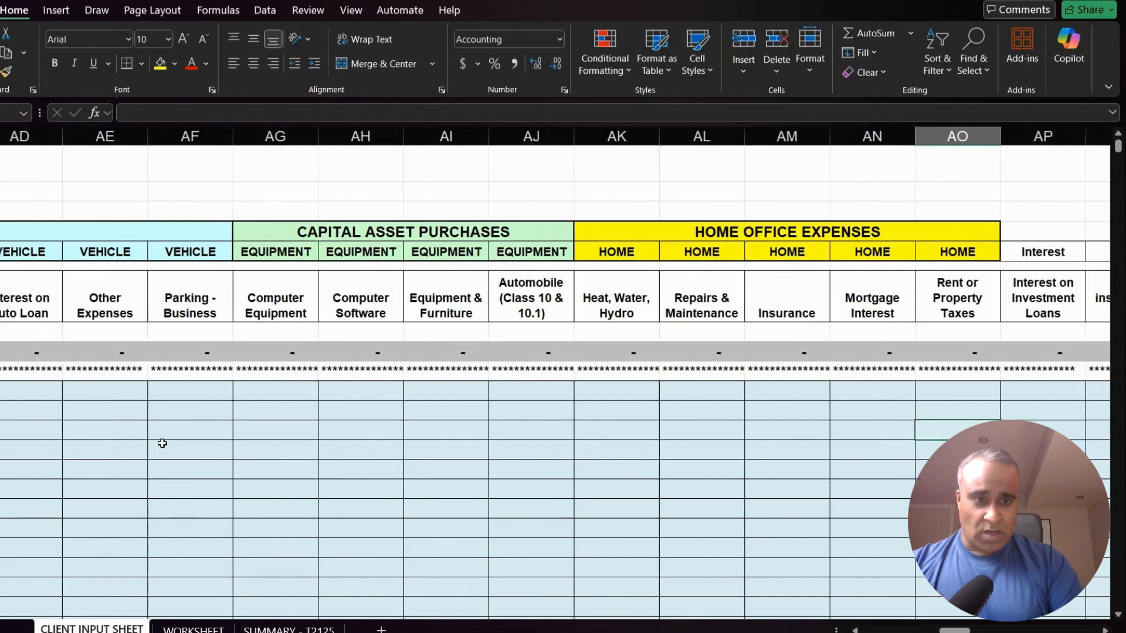
text(10,0)
text(0000)
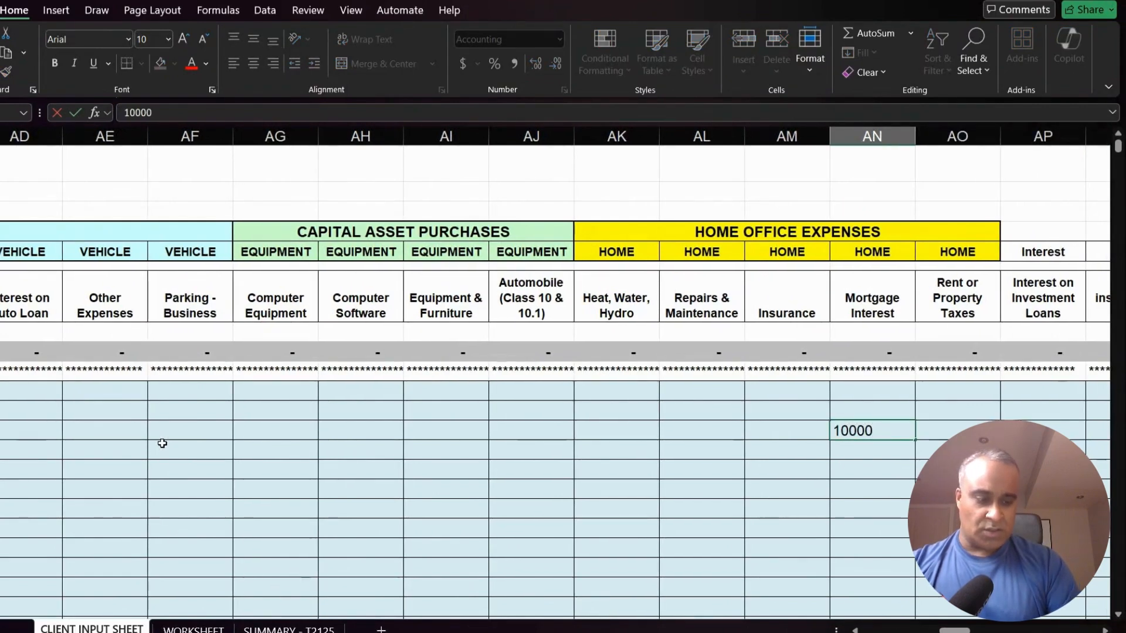
key(Return)
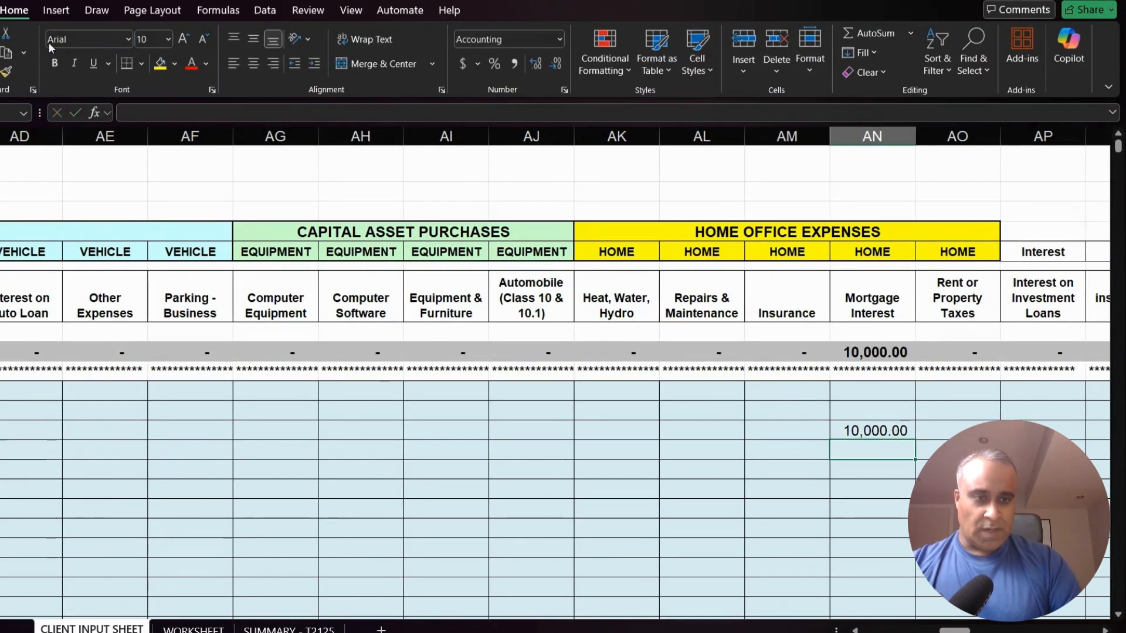
click(885, 432)
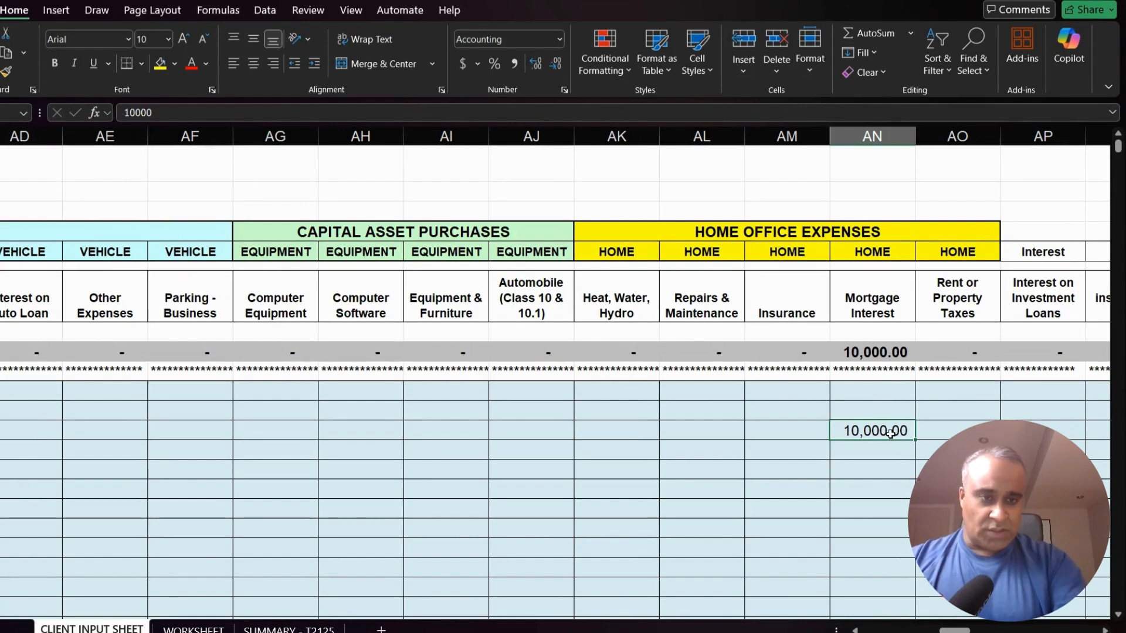
- Go to the start of the first empty entry row below "Mortgage Interest home" on the client input sheet
key(Left)
key(Left)
key(Left)
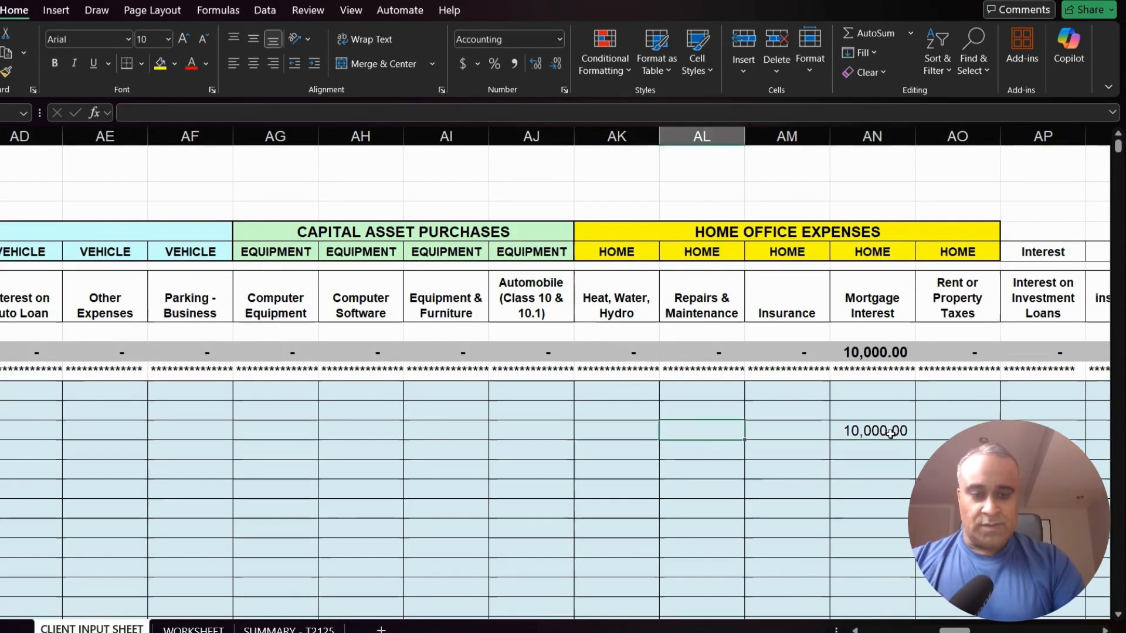
key(Left)
key(Left)
key(Left)
key(Left)
key(Left)
key(Left)
key(Left)
key(Left)
key(Left)
key(Left)
key(Left)
key(Left)
key(Left)
key(Left)
key(Left)
key(Left)
key(Left)
key(Left)
key(Left)
key(Left)
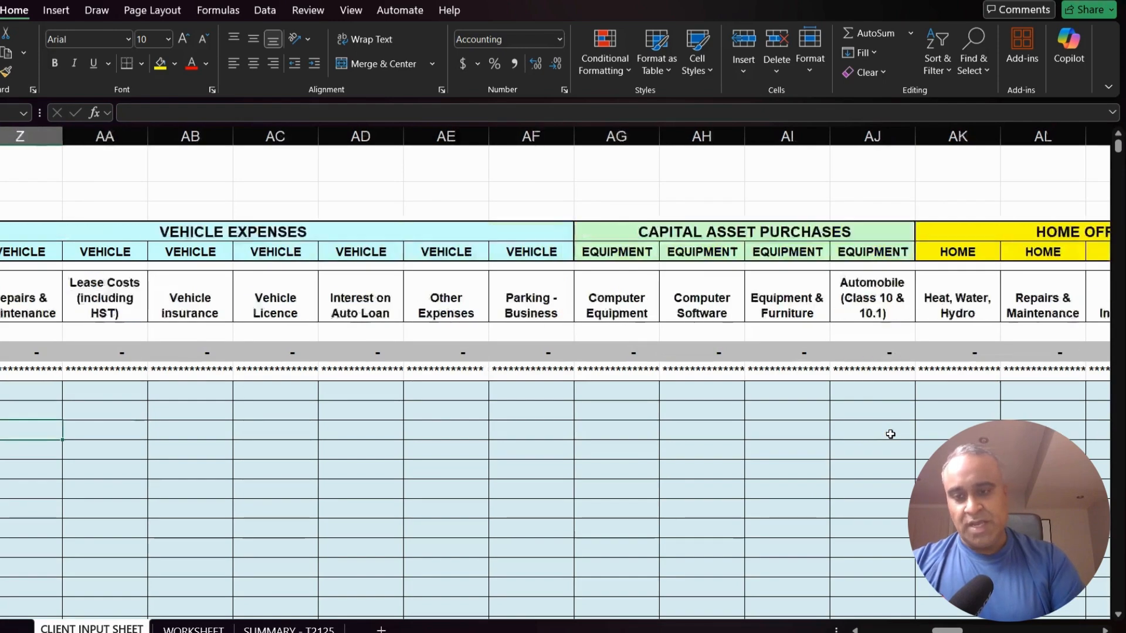
key(Home)
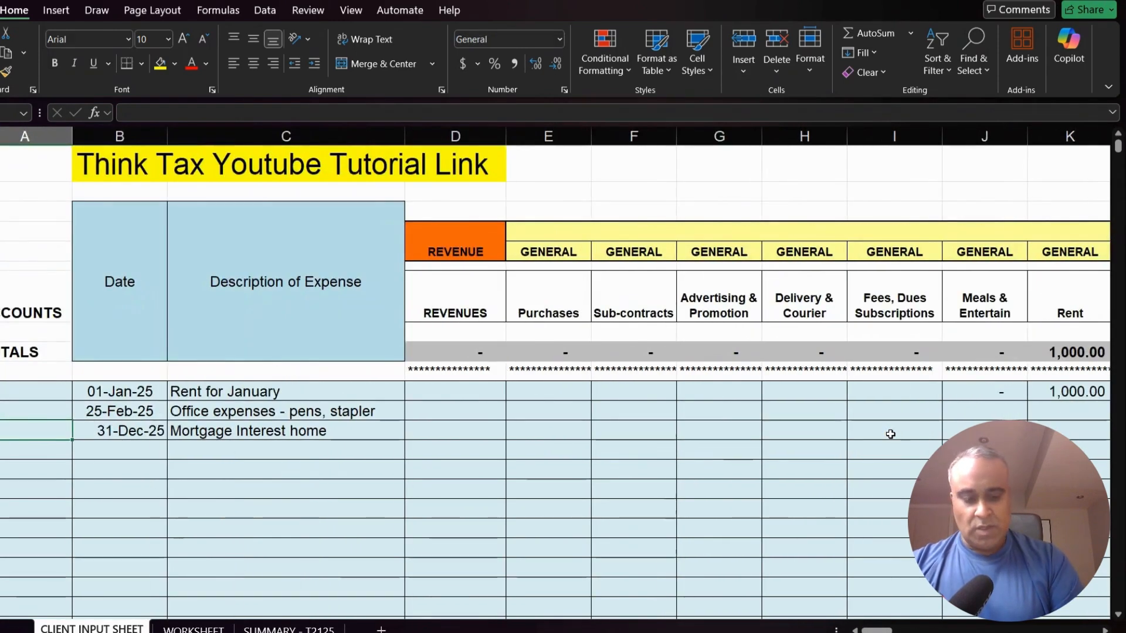
key(Down)
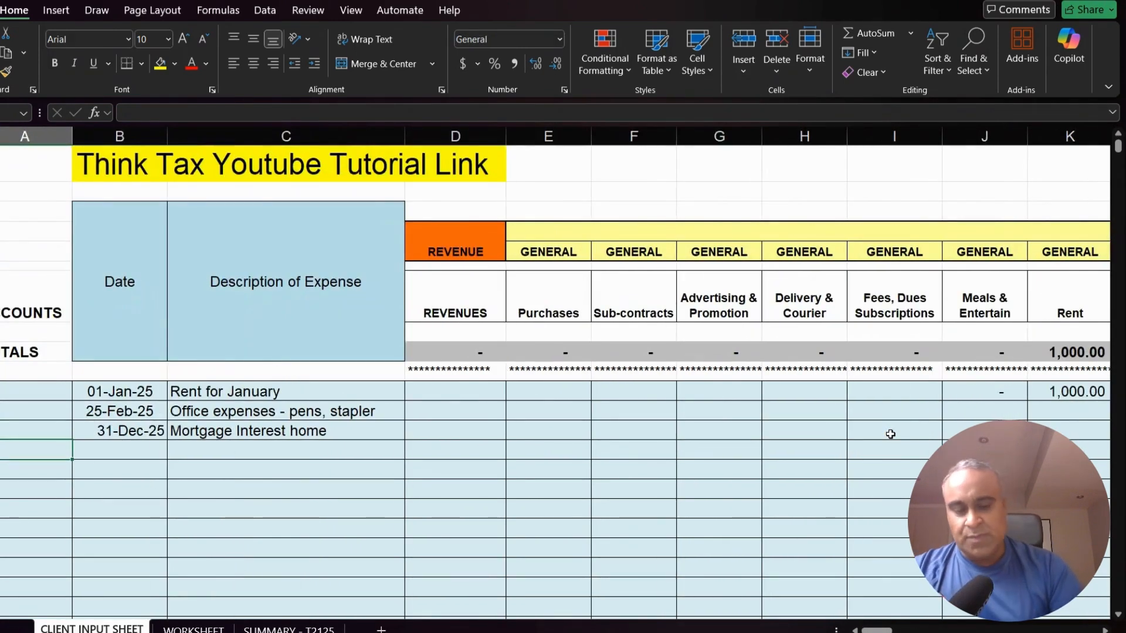
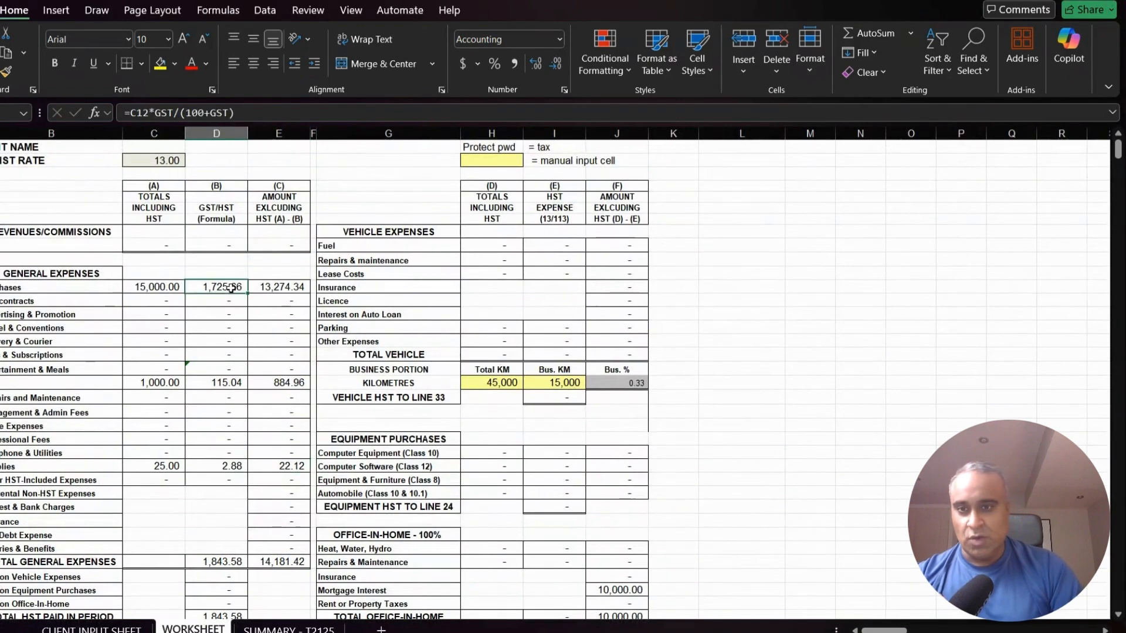
- Inspect the worksheet's Purchases amount excluding HST, and review the "Bought Inventory" entry on the client input sheet
click(273, 288)
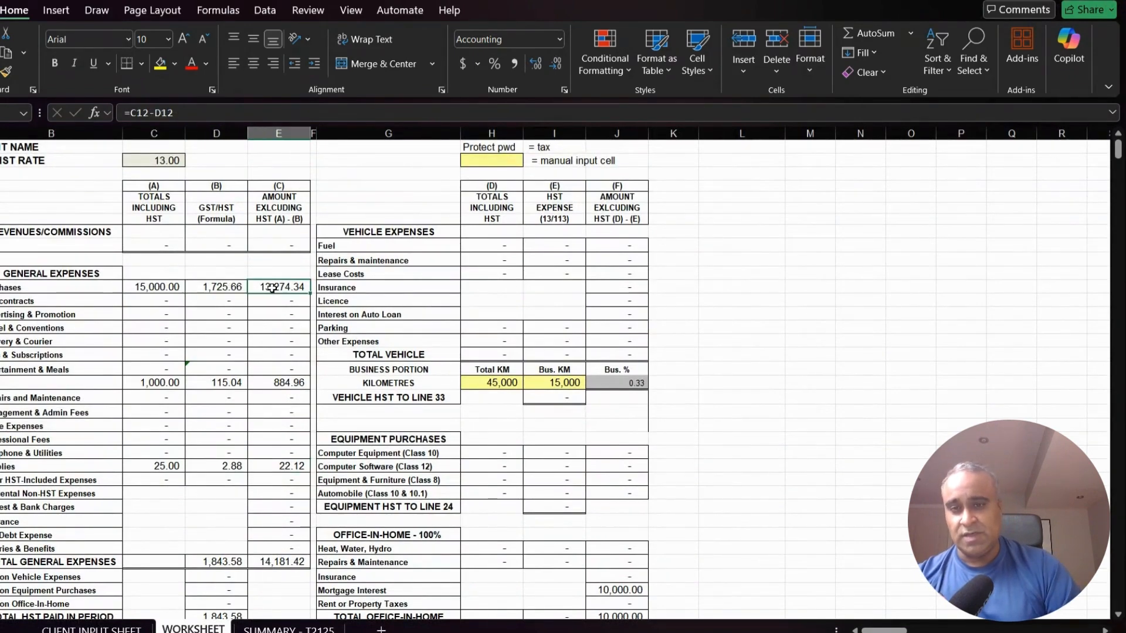
click(92, 629)
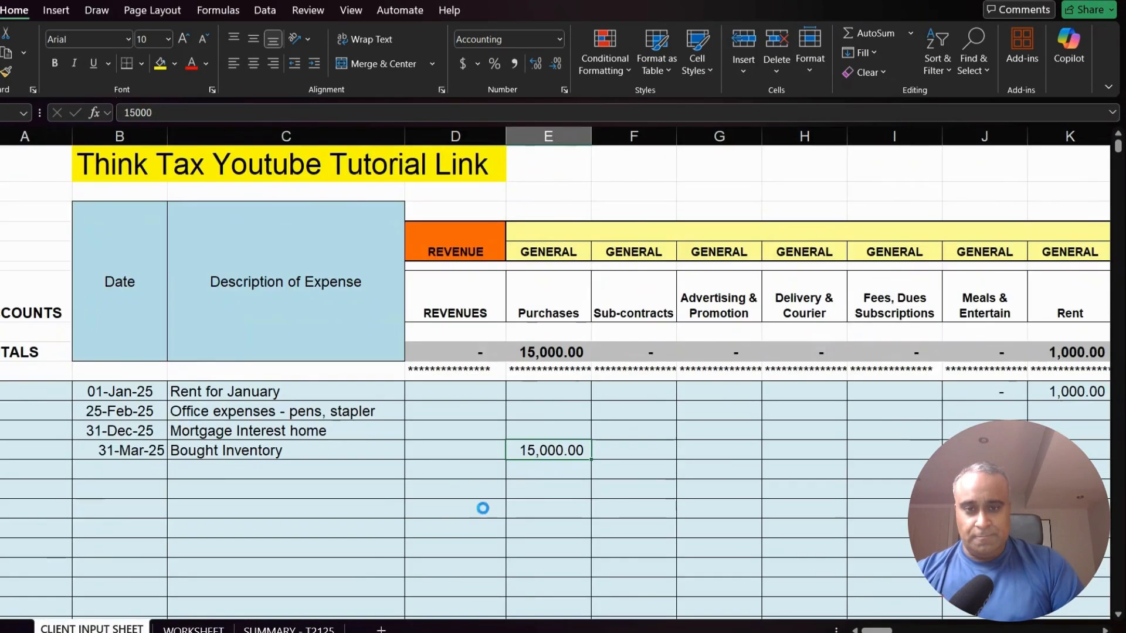
scroll(482, 508, down, 1)
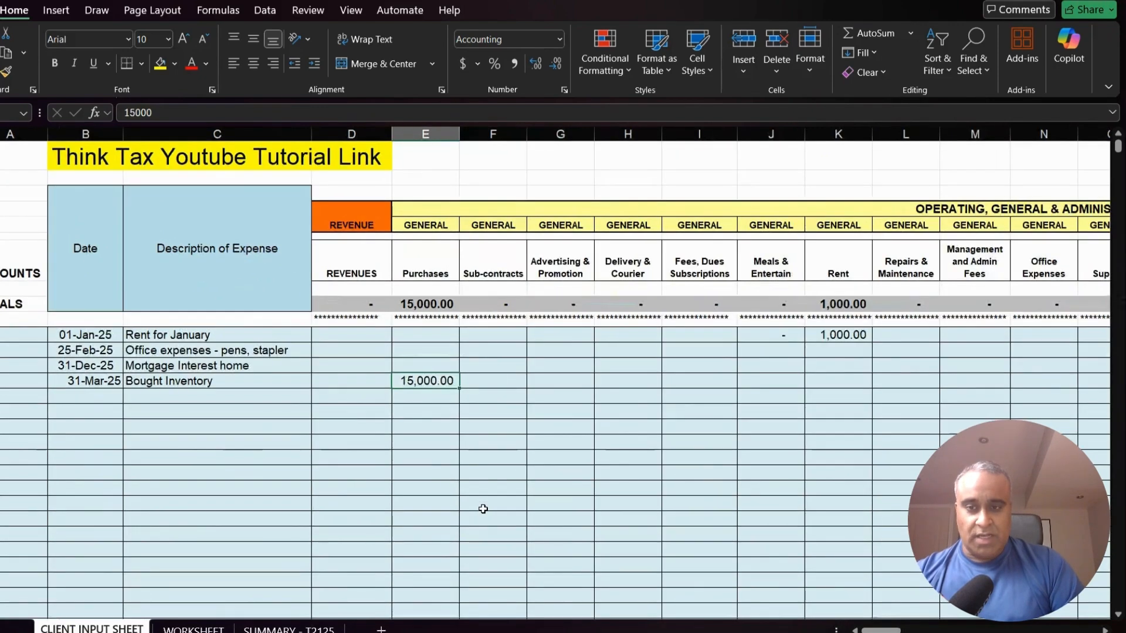
scroll(483, 509, up, 1)
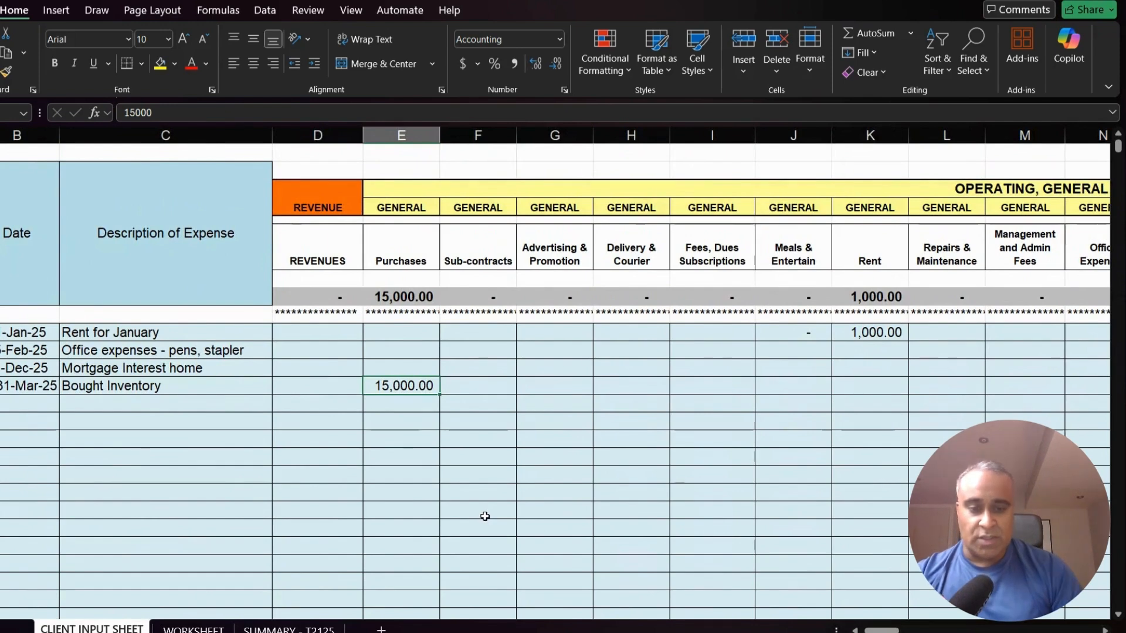
drag(759, 346, 879, 405)
click(491, 405)
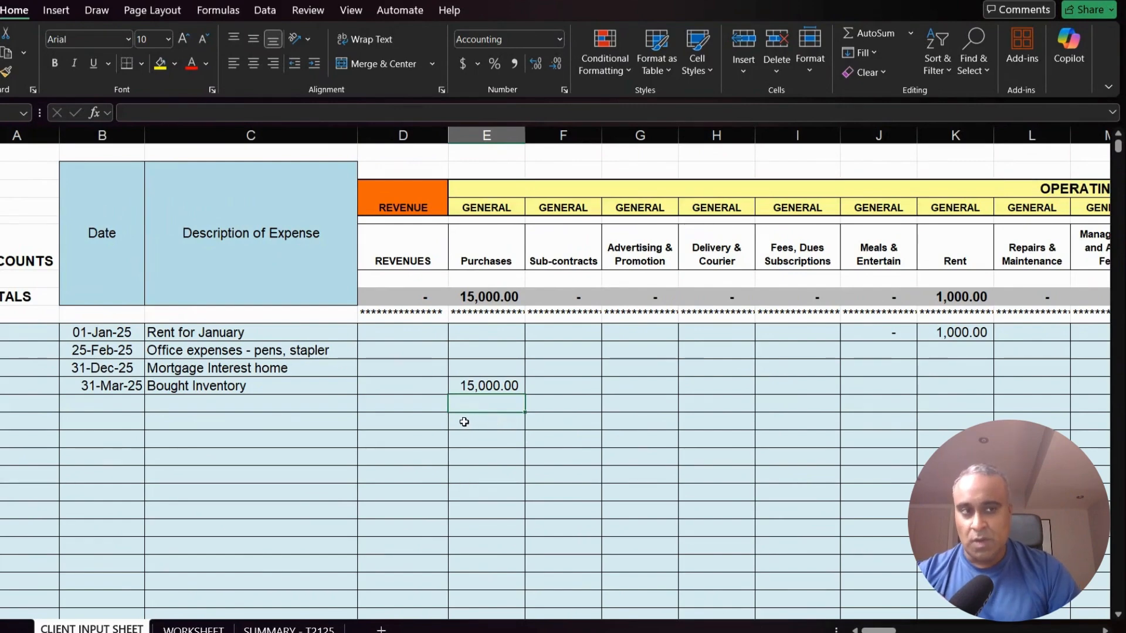
- Set the total kilometres in the worksheet's vehicle business portion to 30000
click(194, 629)
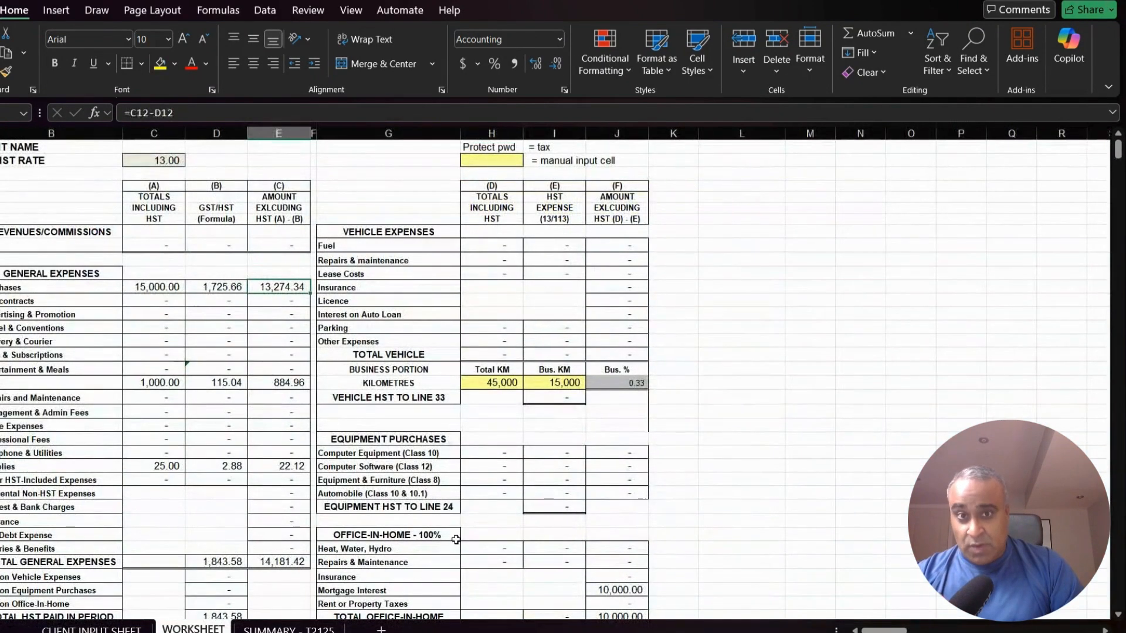
scroll(456, 539, down, 5)
scroll(456, 539, up, 5)
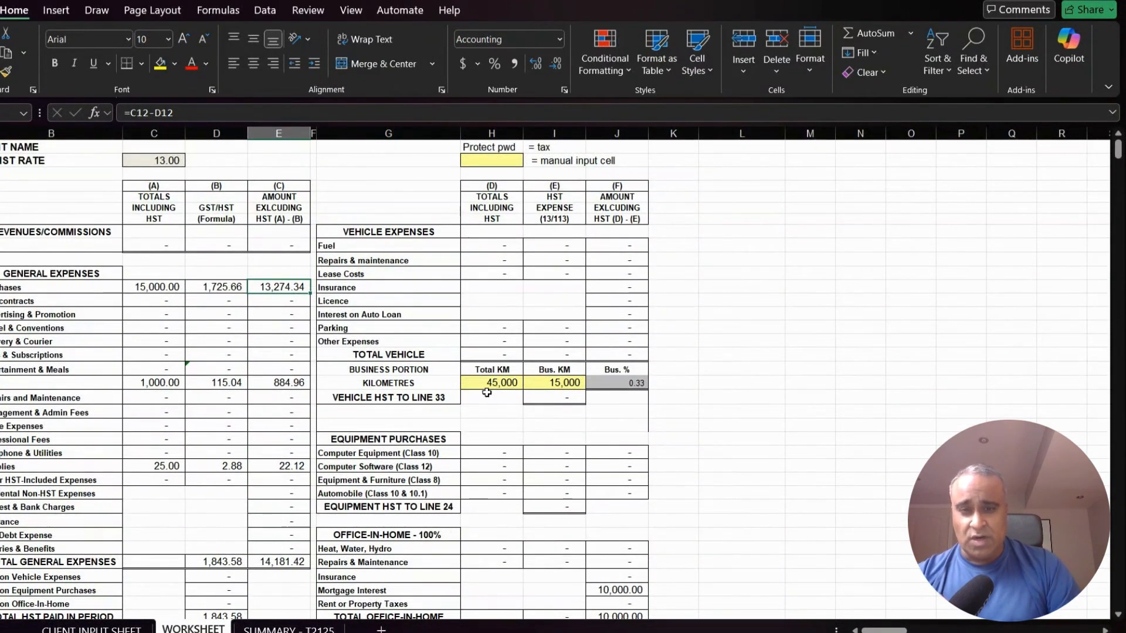
drag(419, 383, 590, 385)
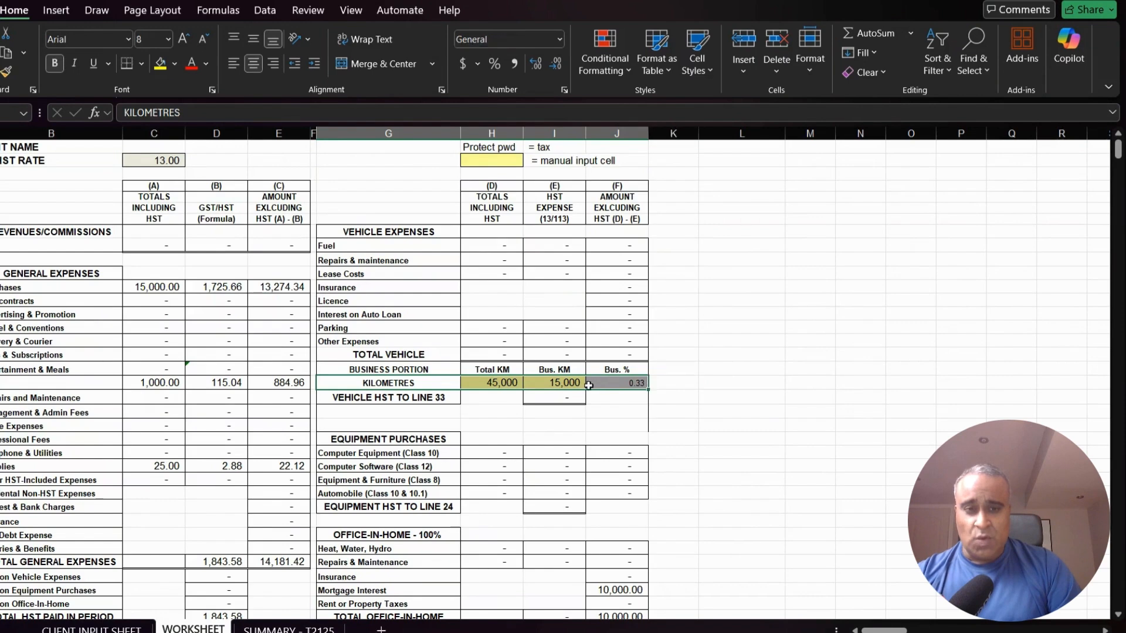
click(570, 386)
click(509, 371)
click(511, 384)
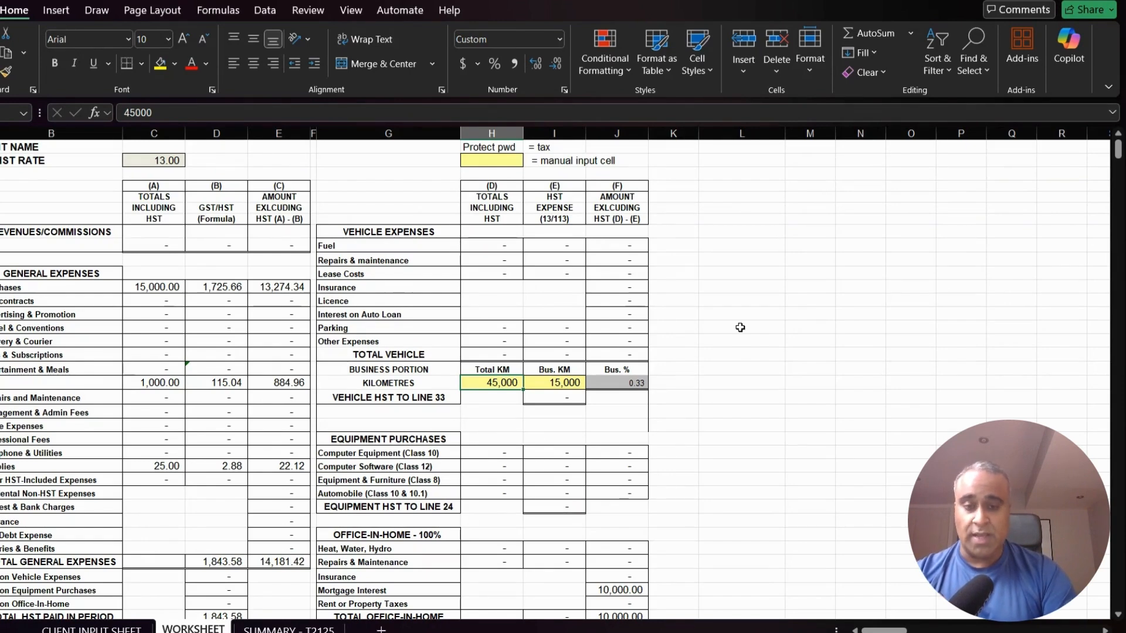
text(30000)
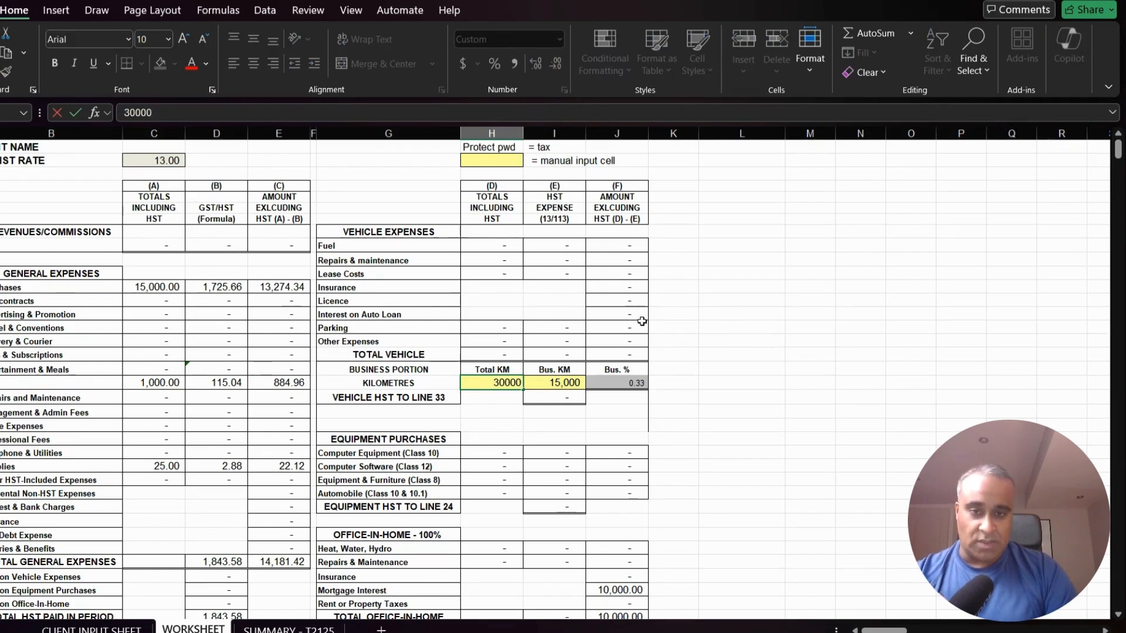
key(Tab)
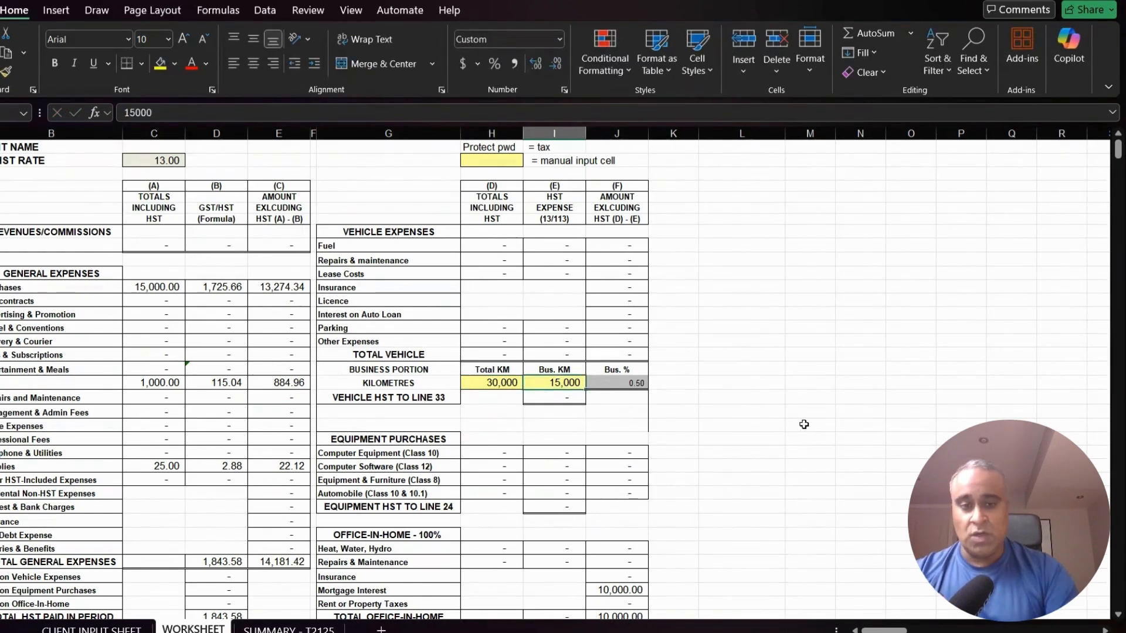
- Set the vehicle's business kilometres to 20000 and inspect the business percentage formula
text(20000)
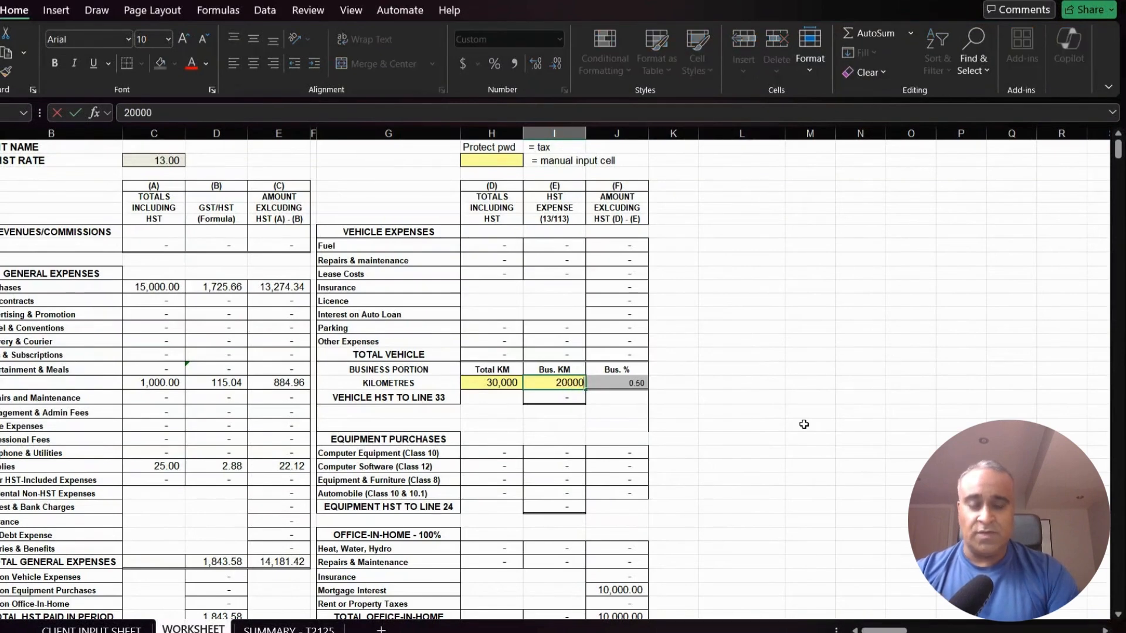
click(809, 298)
click(611, 381)
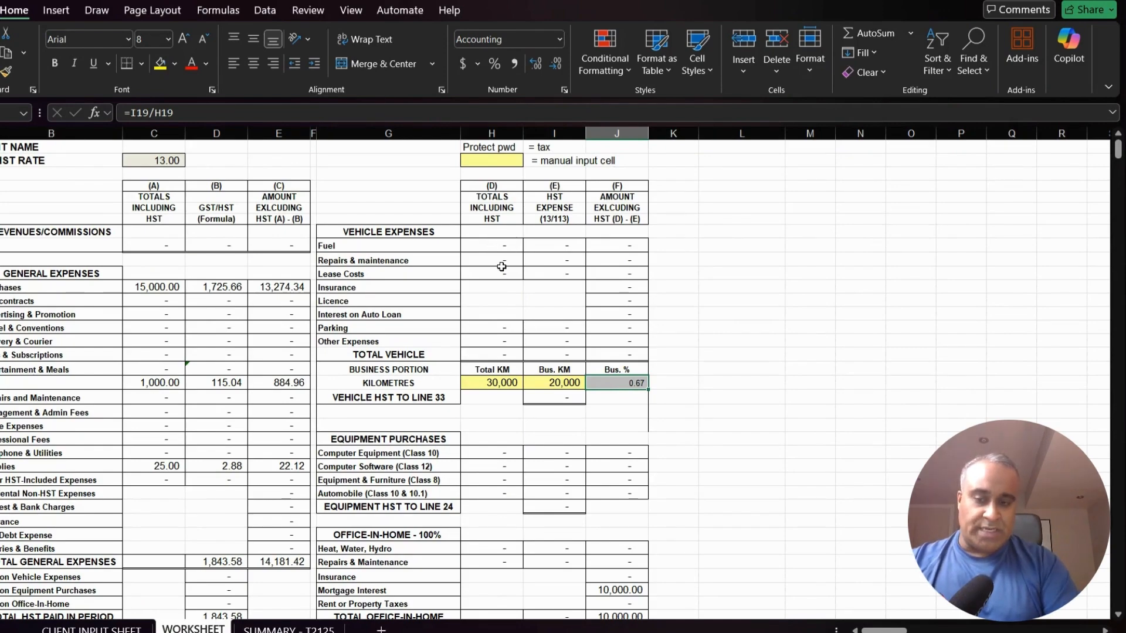
- Enter 5000 under Vehicle insurance in the "Bought Inventory" row of the client input sheet
click(91, 629)
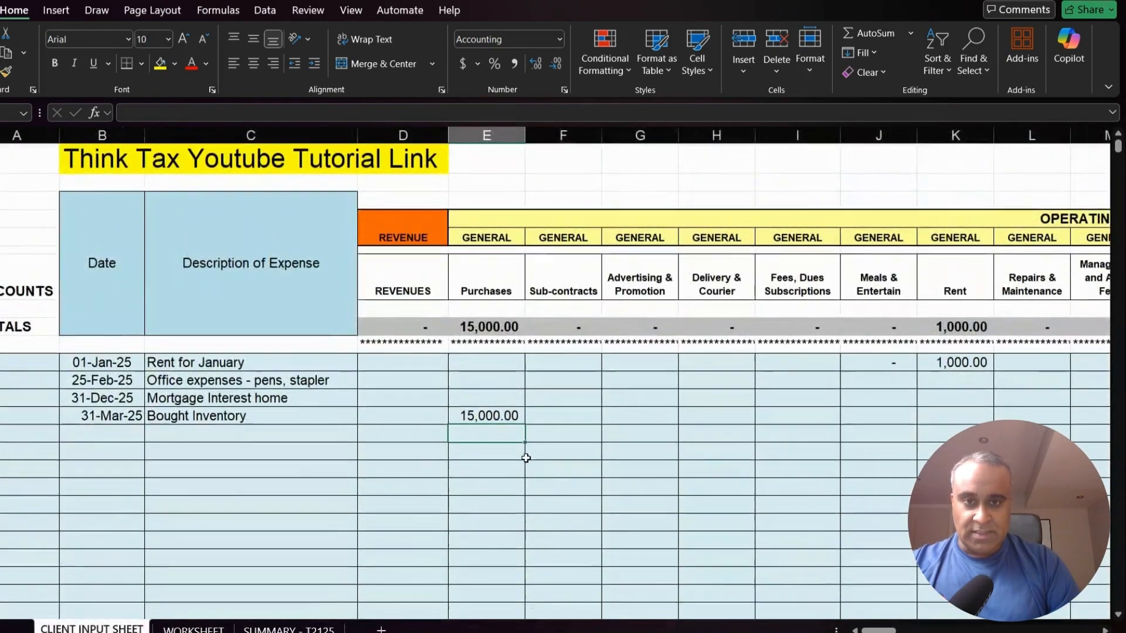
drag(878, 631, 958, 631)
click(750, 423)
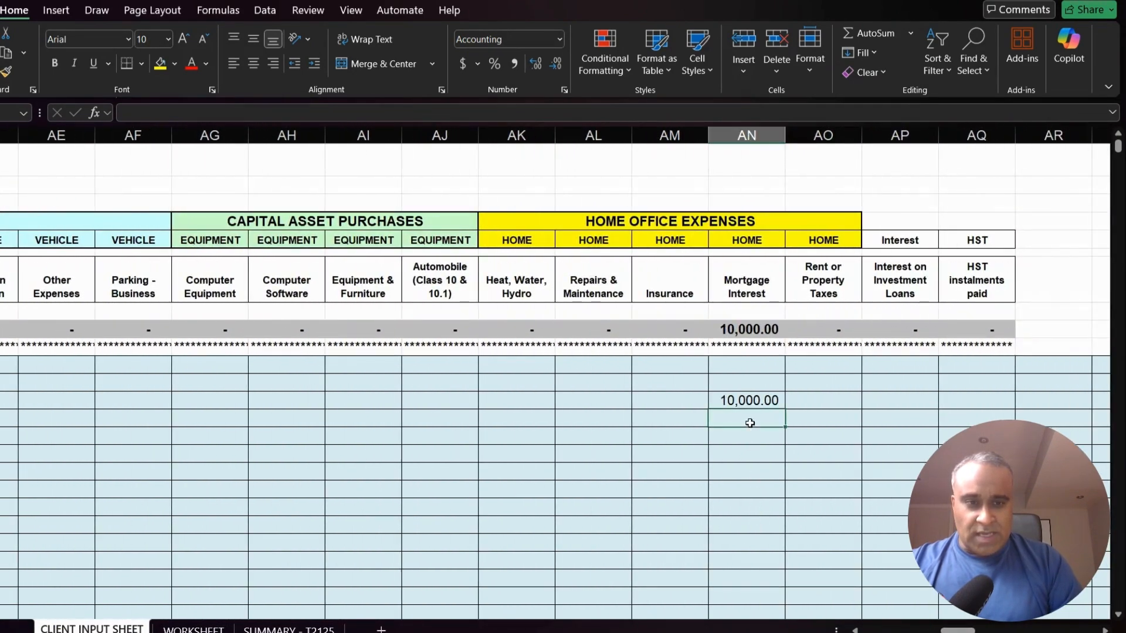
drag(721, 420, 241, 420)
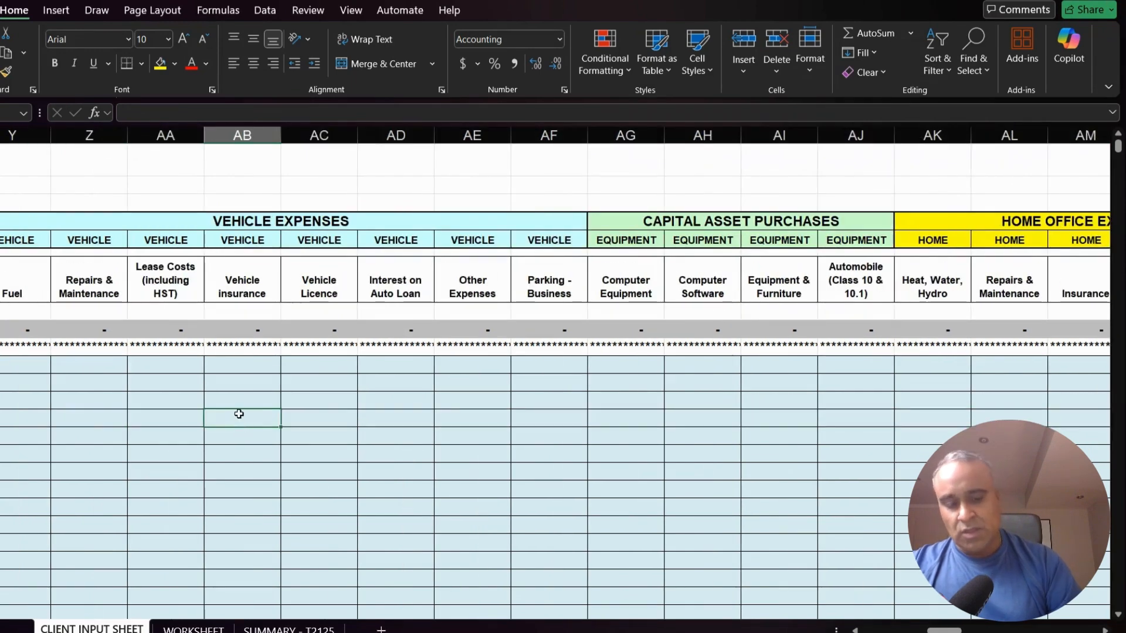
text(5000)
click(348, 468)
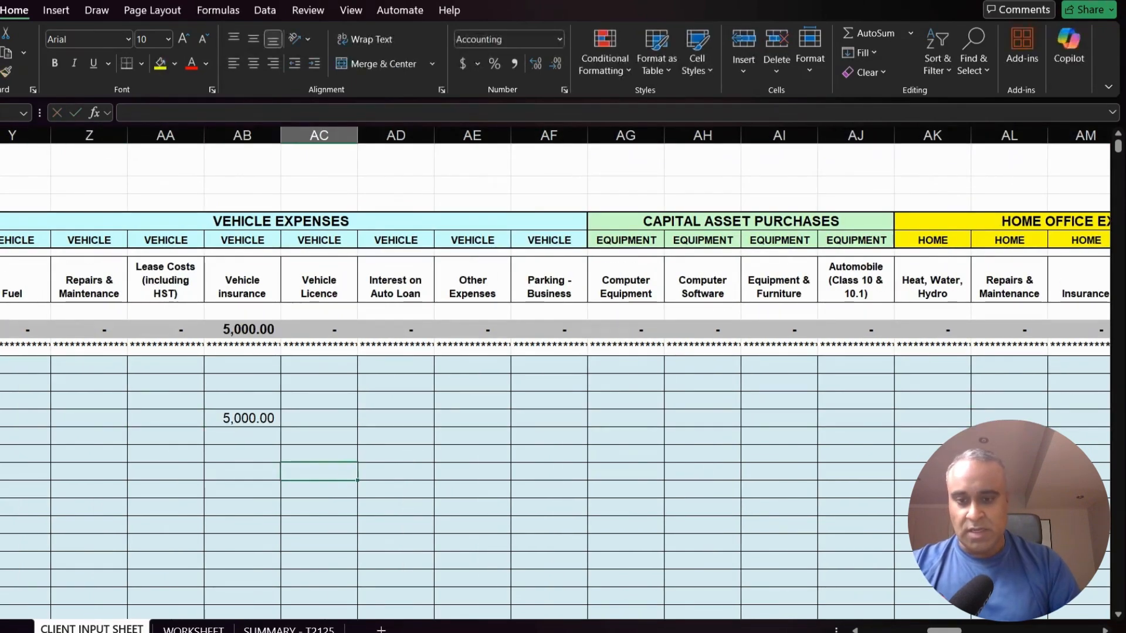
- Check the worksheet's vehicle Insurance row and its source formula, along with the total and business kilometres
key(ctrl+Page_Down)
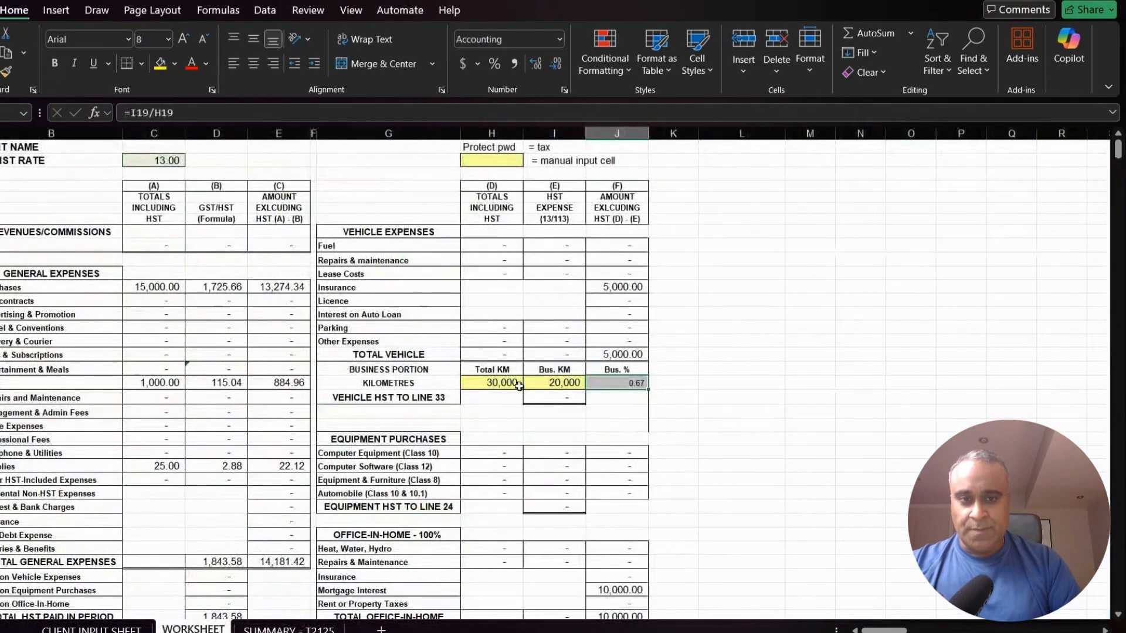
click(622, 286)
click(363, 287)
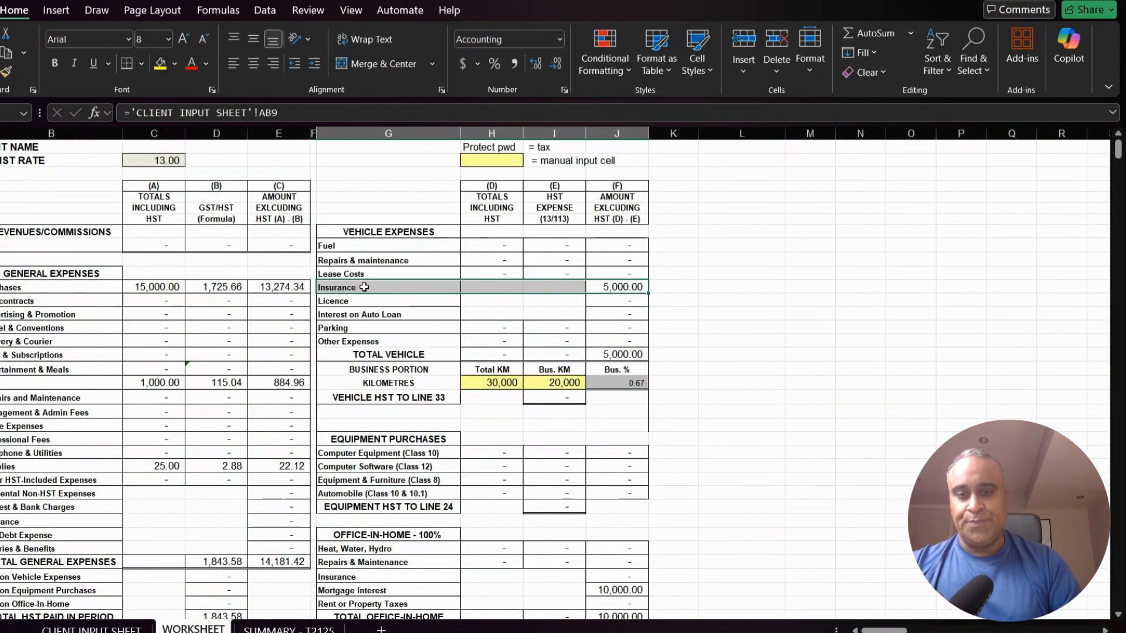
click(676, 354)
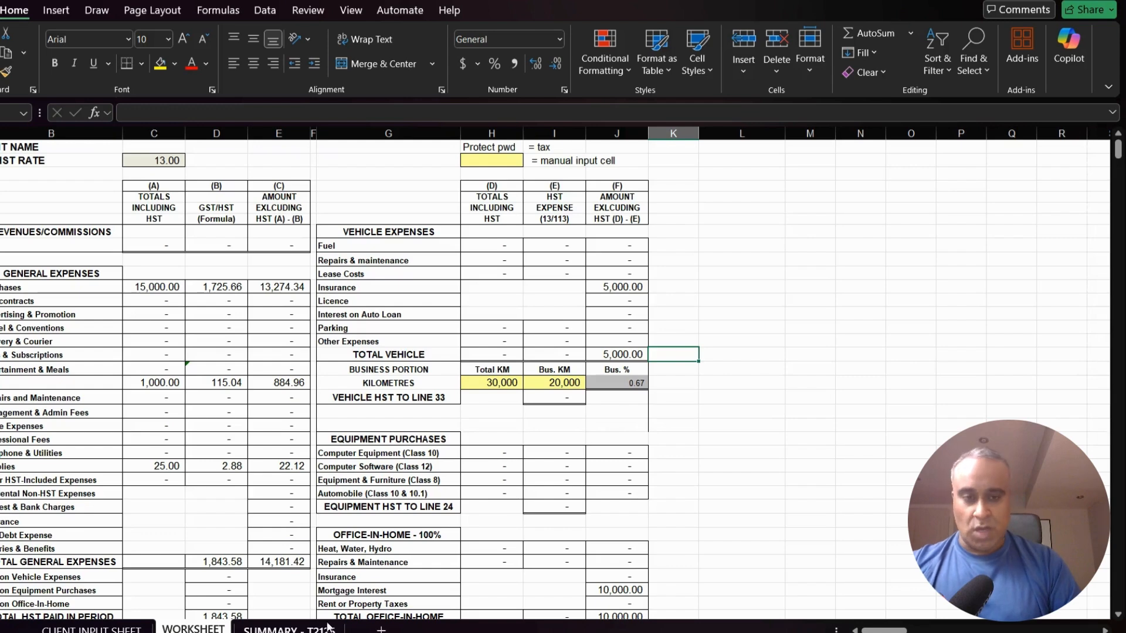
click(677, 483)
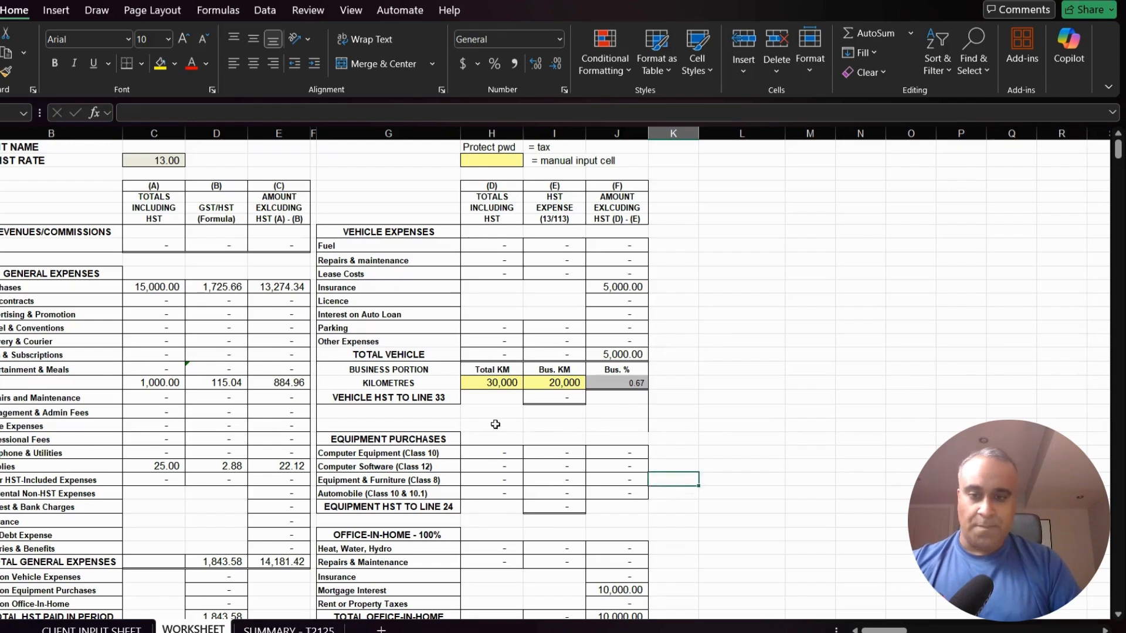
drag(563, 382, 493, 383)
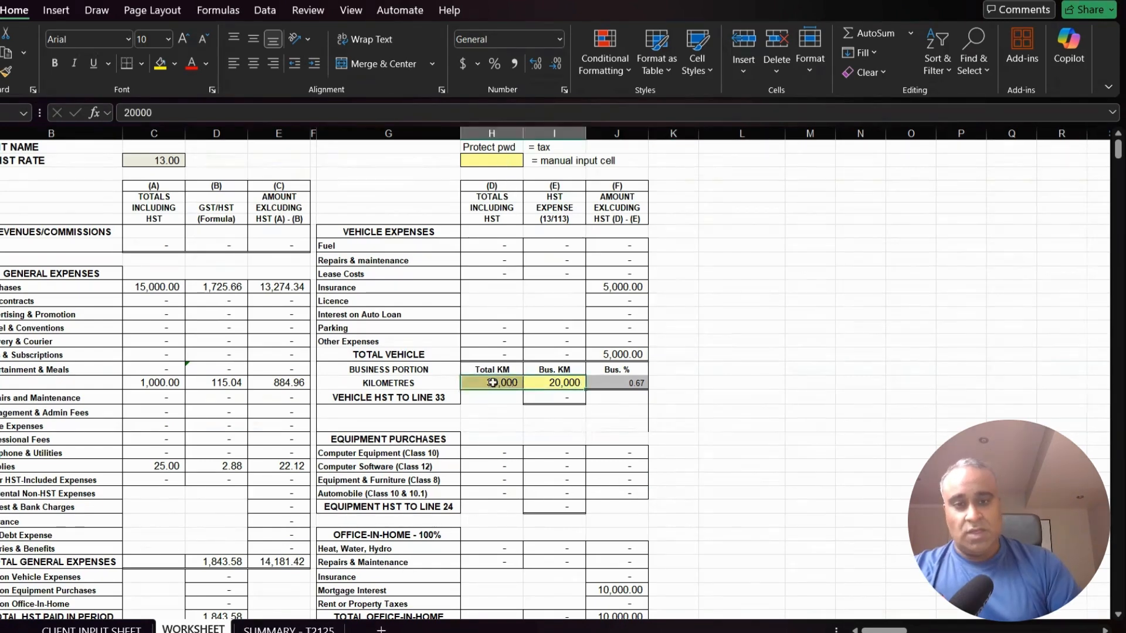
- Set the office-in-home business portion on the worksheet to 10%
scroll(532, 483, down, 4)
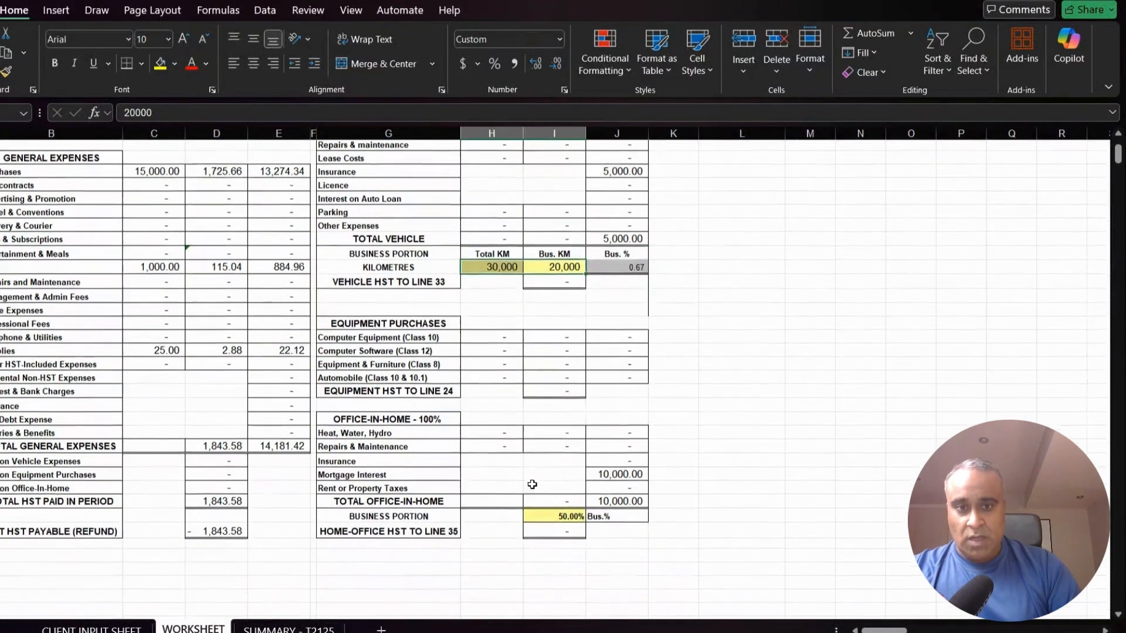
click(555, 472)
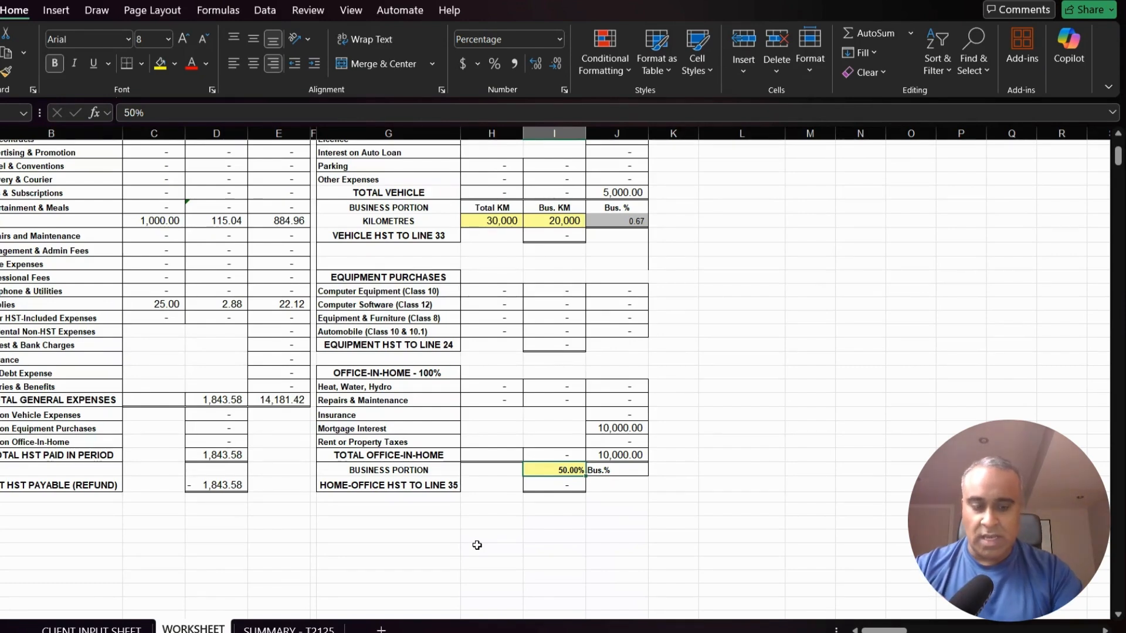
text(10)
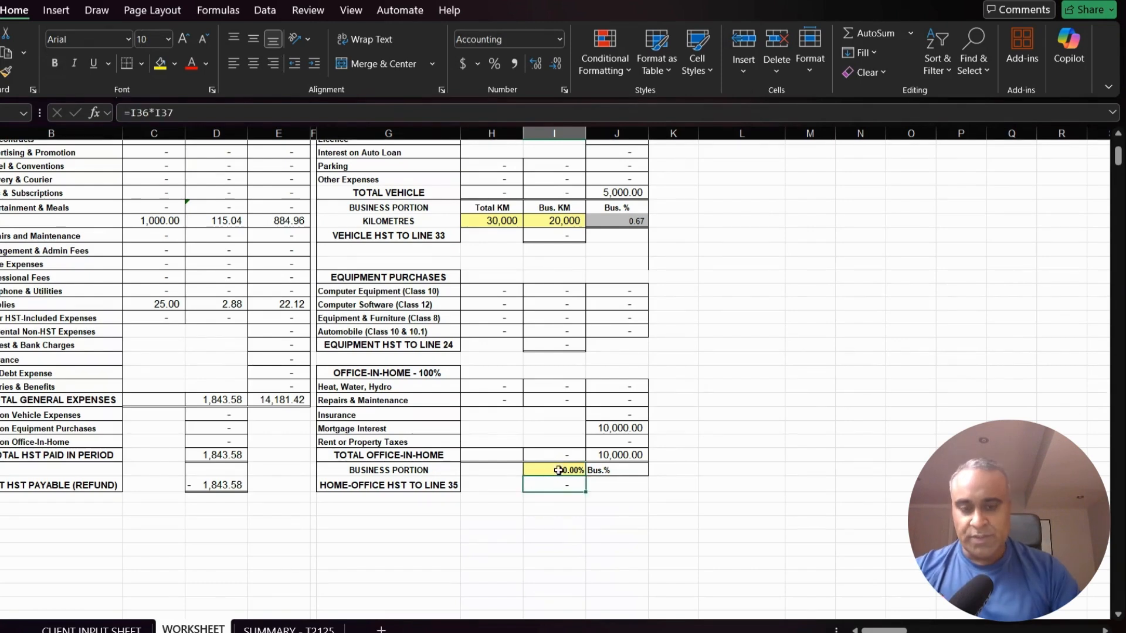
key(Return)
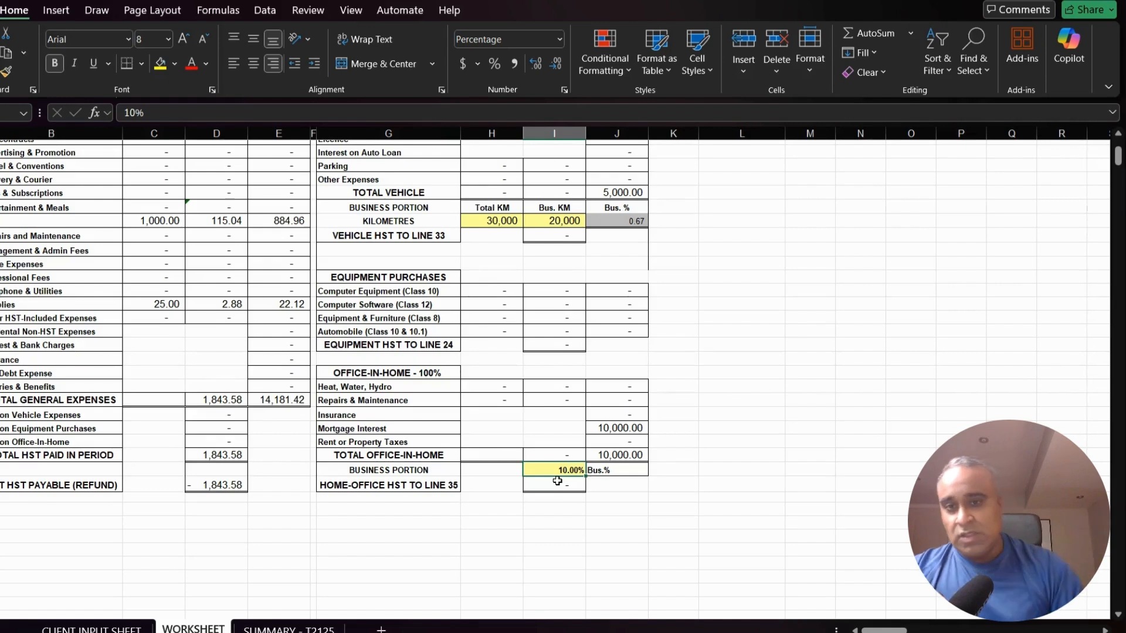
- Review the worksheet's manual inputs for the vehicle kilometres and the office-in-home business percentage
scroll(529, 448, up, 4)
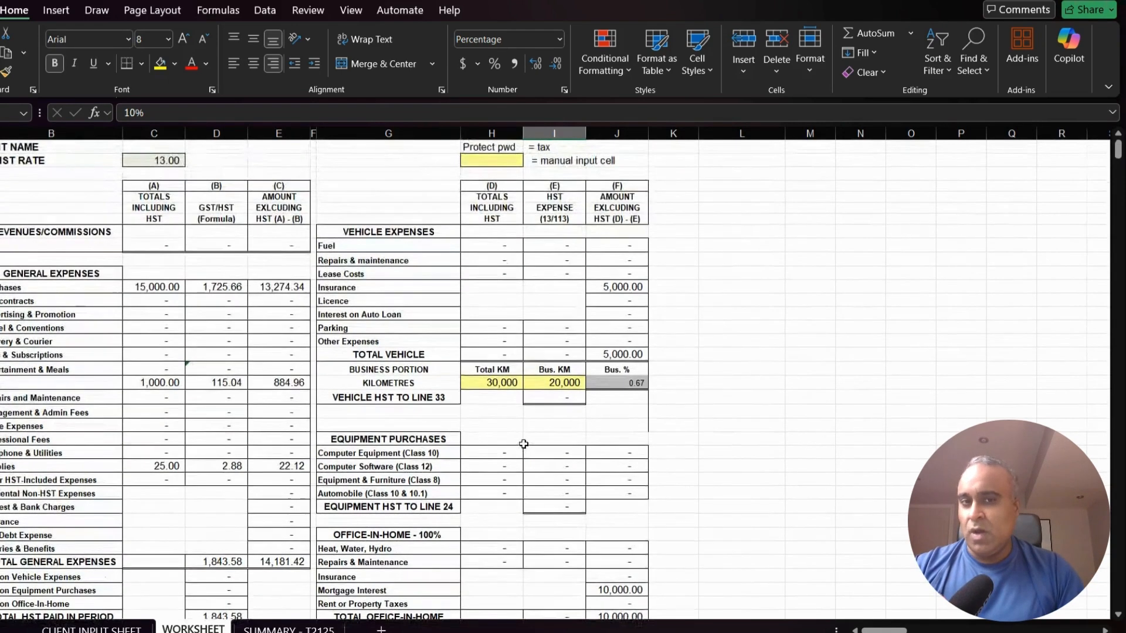
drag(495, 383, 566, 382)
scroll(604, 440, down, 3)
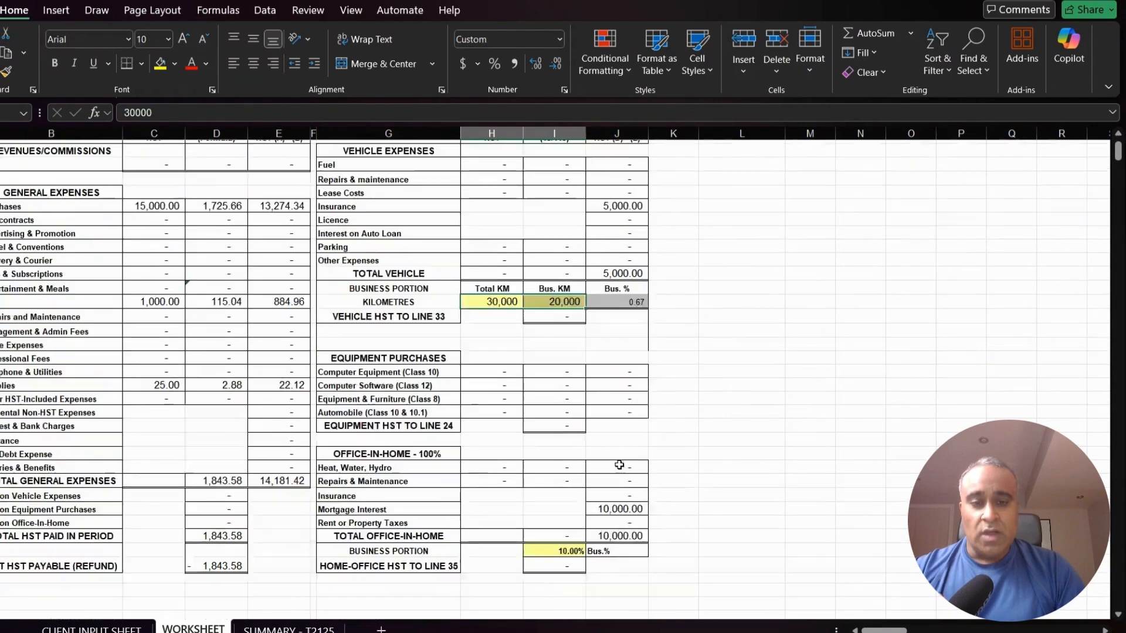
click(568, 511)
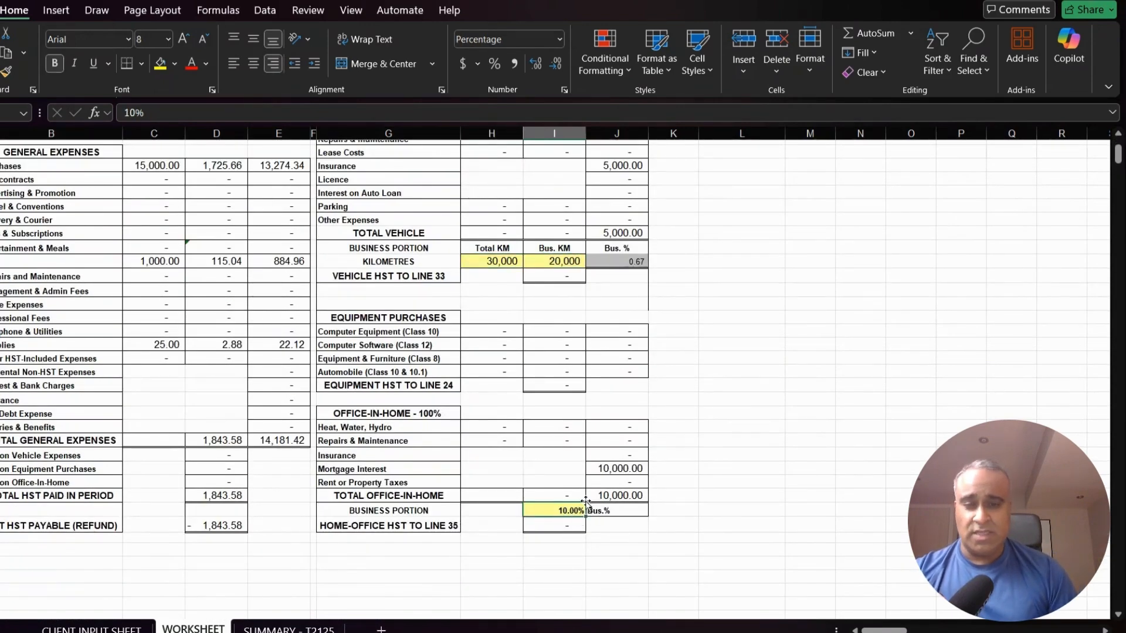
scroll(587, 501, up, 3)
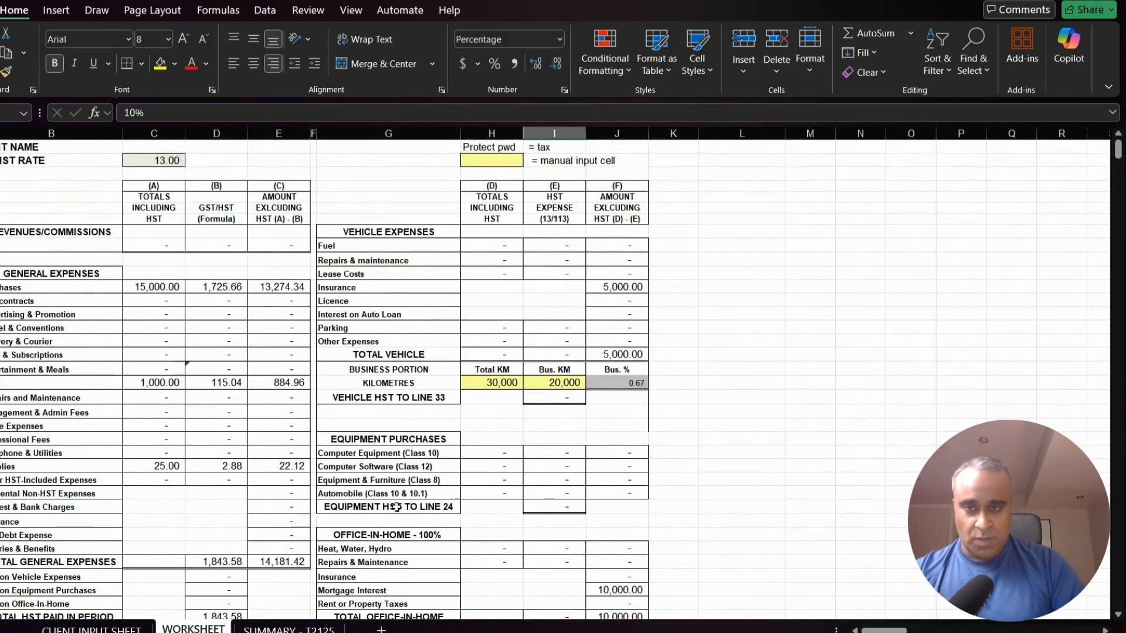
- Review the dated expense entries on the client input sheet and the blank rows available below them
key(ctrl+Page_Up)
scroll(380, 528, left, 10)
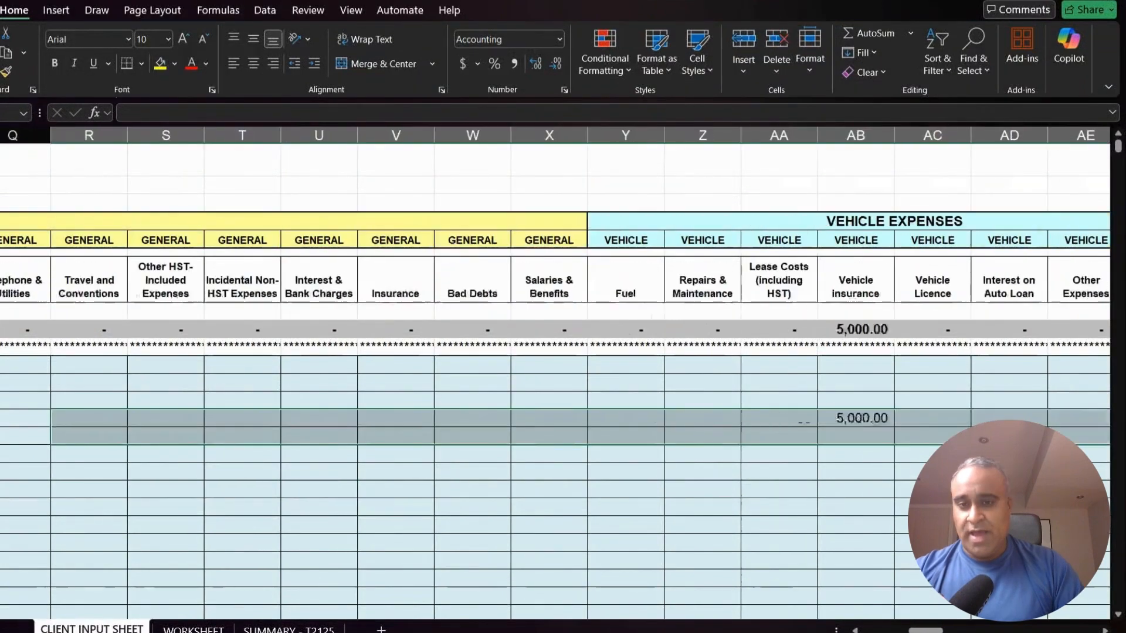
scroll(380, 527, left, 5)
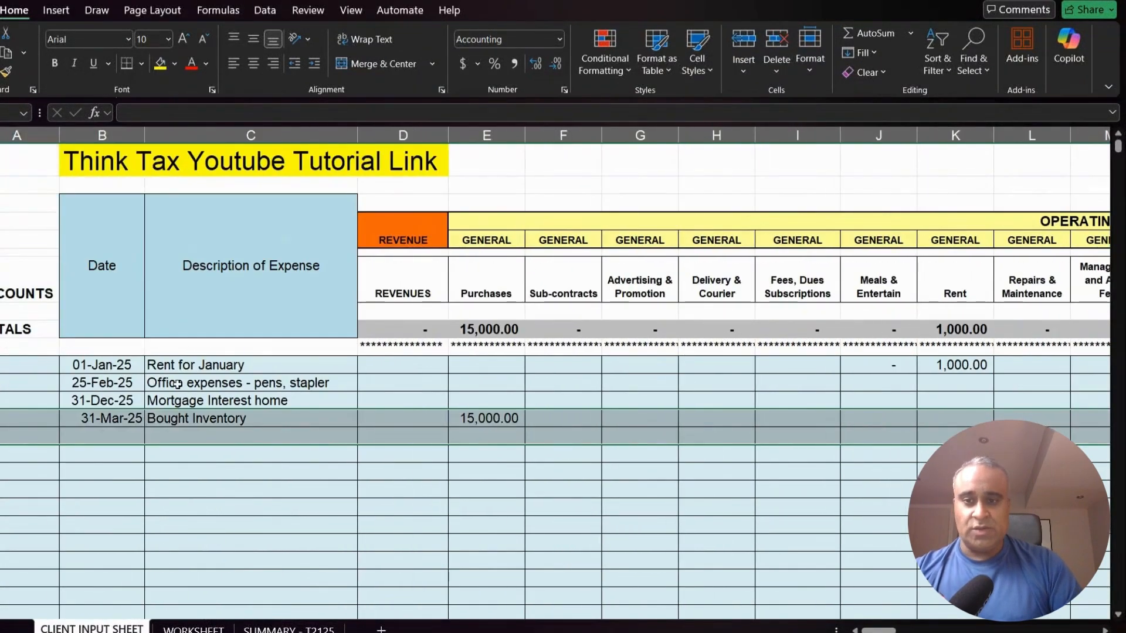
click(227, 370)
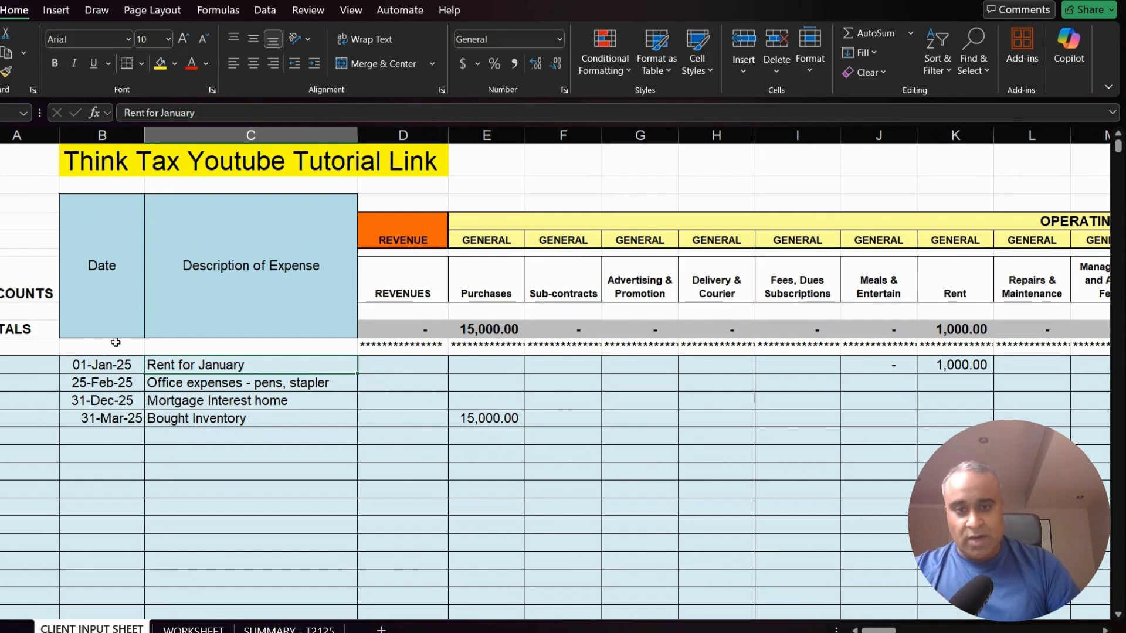
click(574, 425)
drag(105, 437, 108, 454)
scroll(133, 563, down, 8)
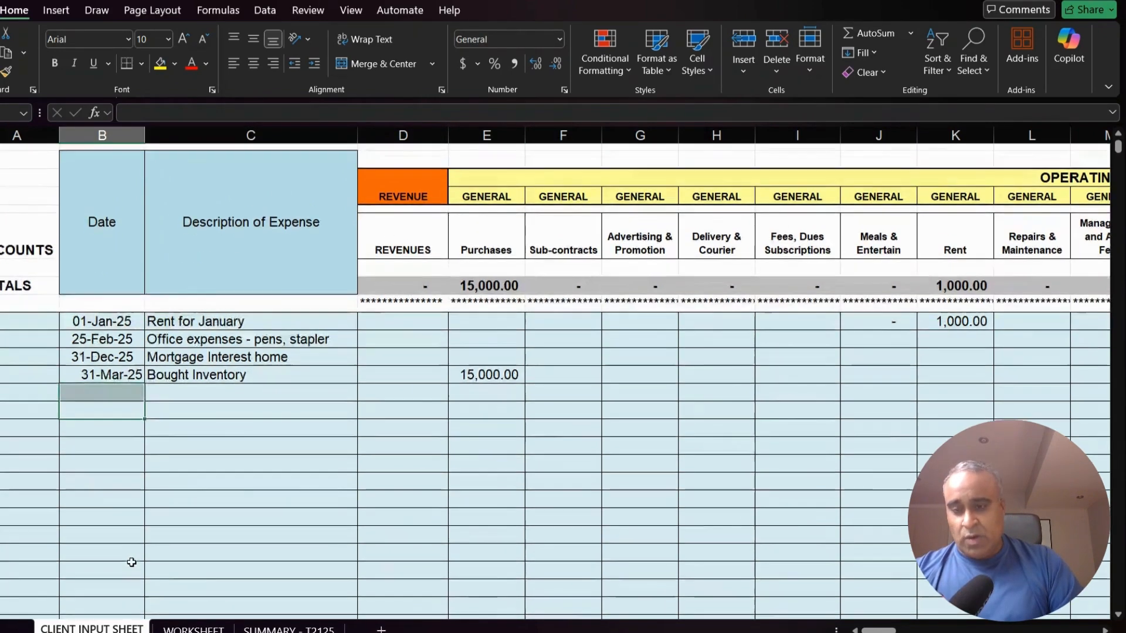
scroll(132, 564, down, 15)
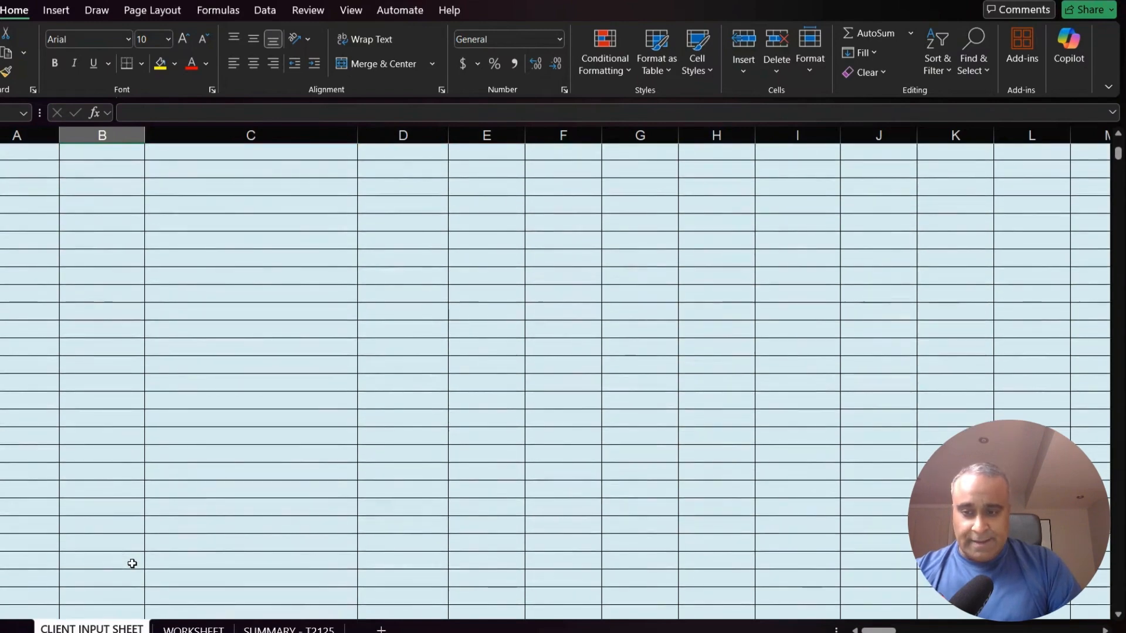
scroll(130, 562, down, 15)
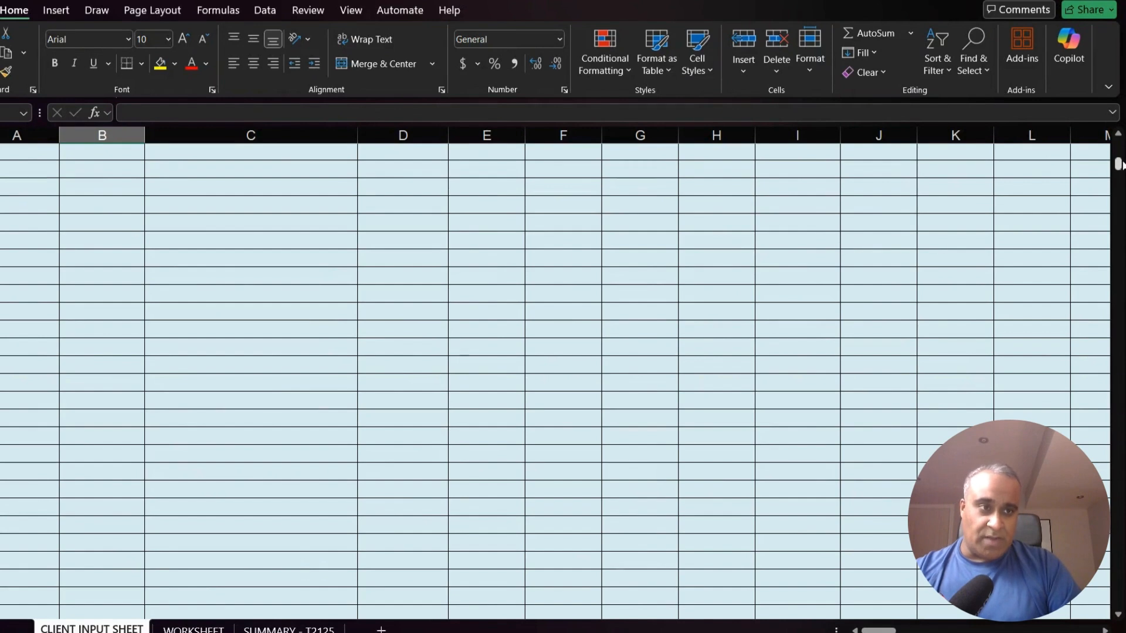
drag(1118, 163, 1117, 132)
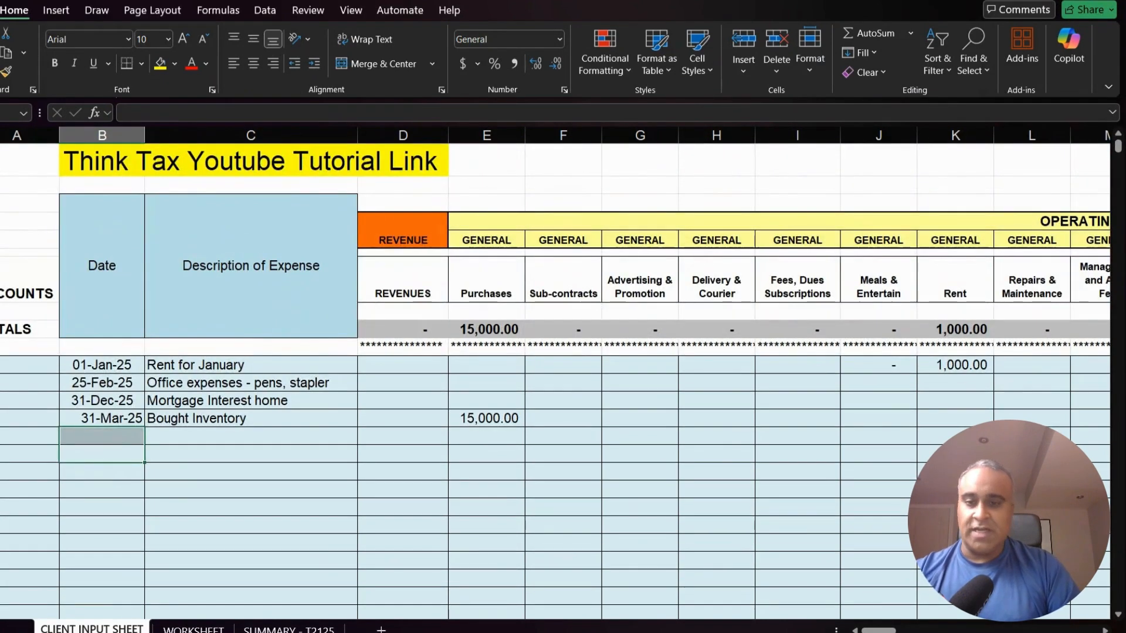
- Examine the client input sheet's Revenues column and the expense entry area from Sub-contracts to Rent
click(253, 441)
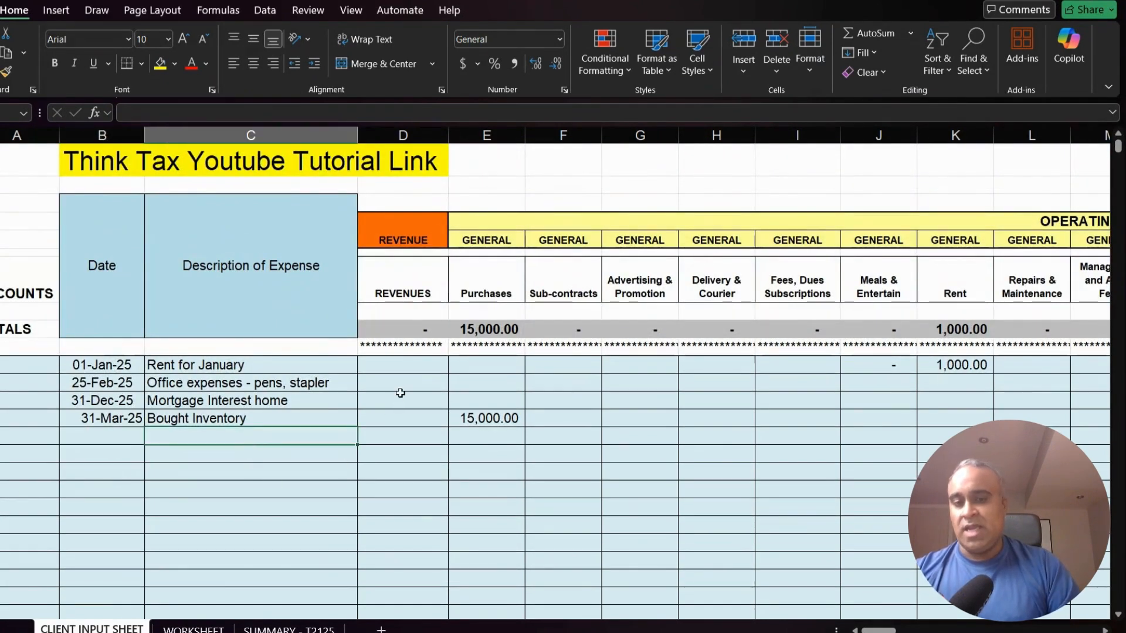
click(407, 366)
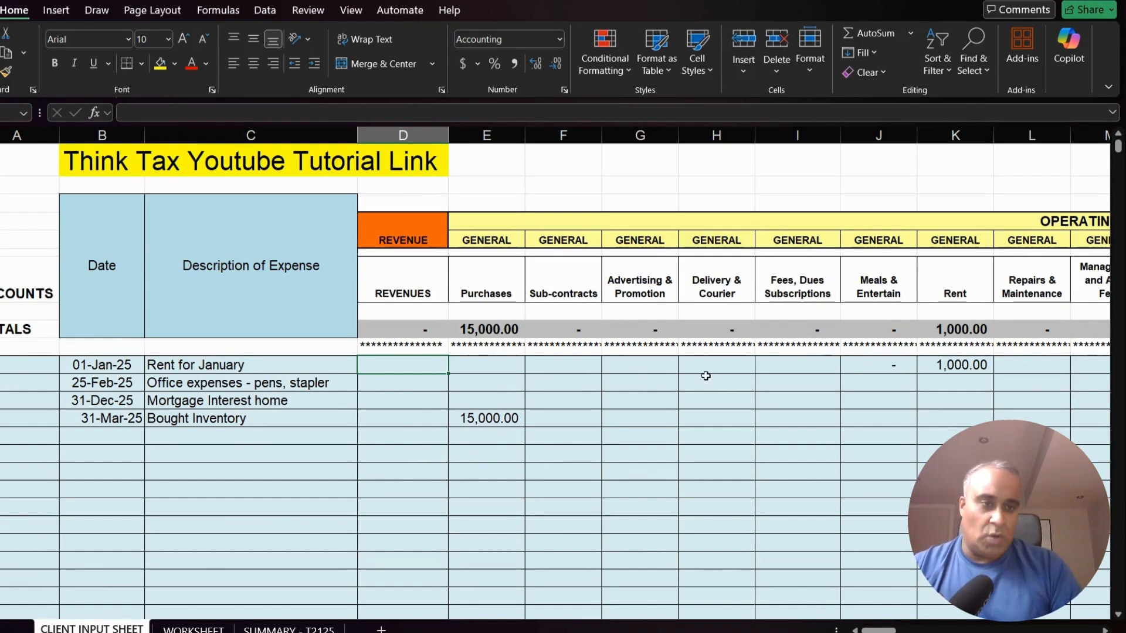
drag(563, 365, 956, 437)
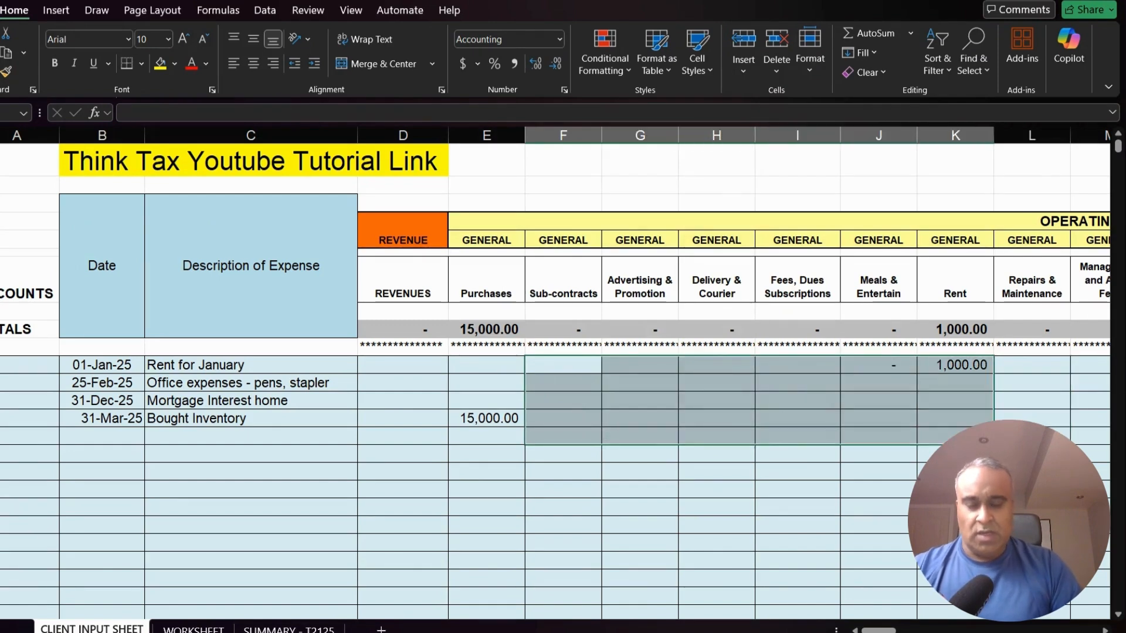